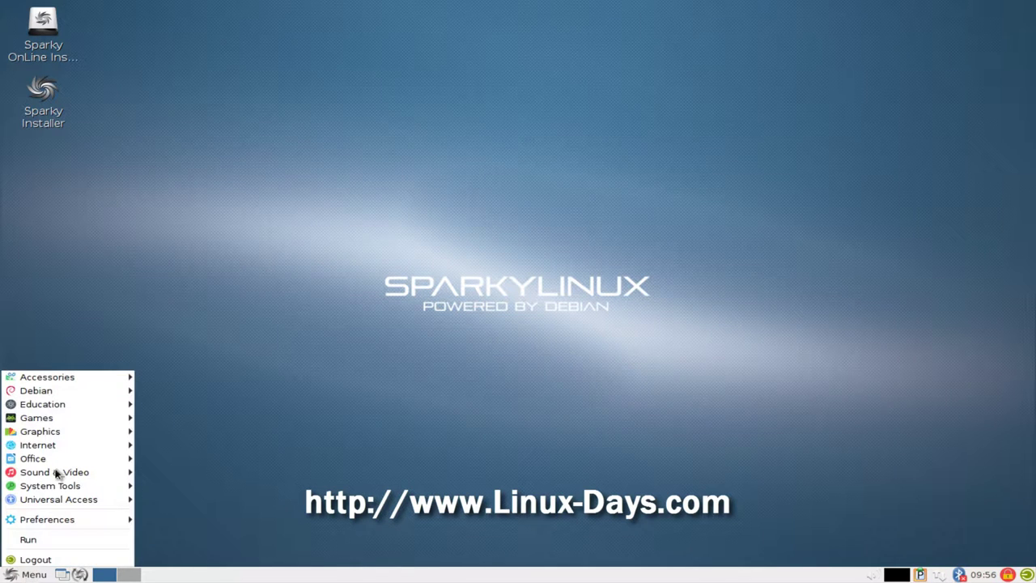
Examine the installed applications by category, from Accessories and the Debian applications through Games and Graphics to Universal Access and Preferences.
{"action": "mouse_move", "coordinate": [70, 379]}
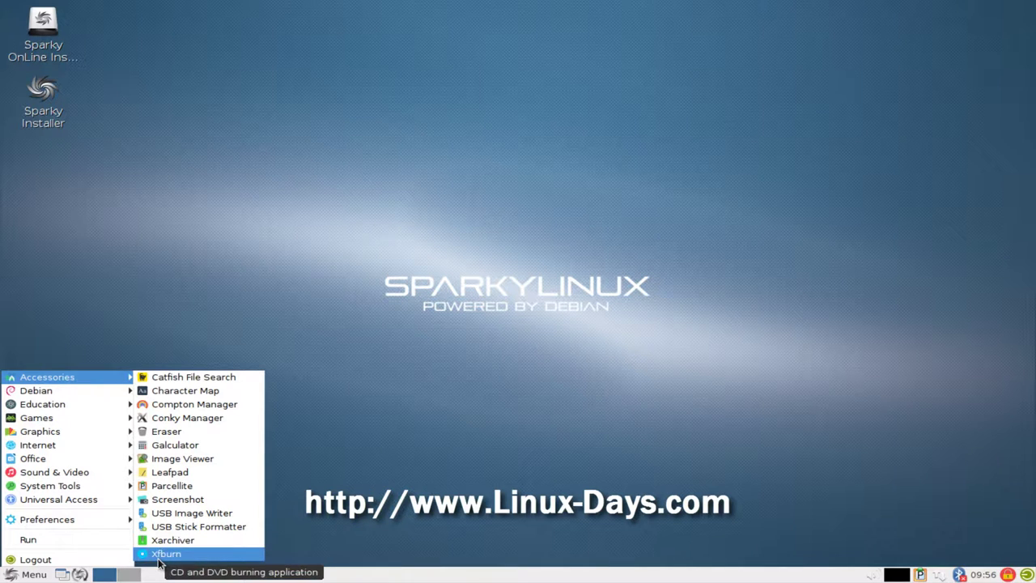
{"action": "mouse_move", "coordinate": [98, 392]}
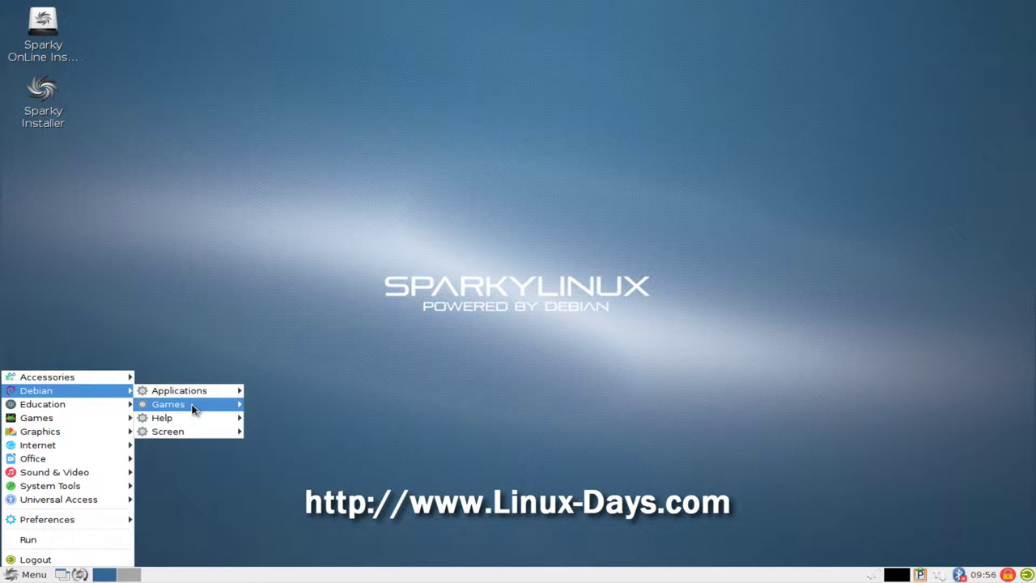
{"action": "mouse_move", "coordinate": [199, 399]}
{"action": "mouse_move", "coordinate": [268, 403]}
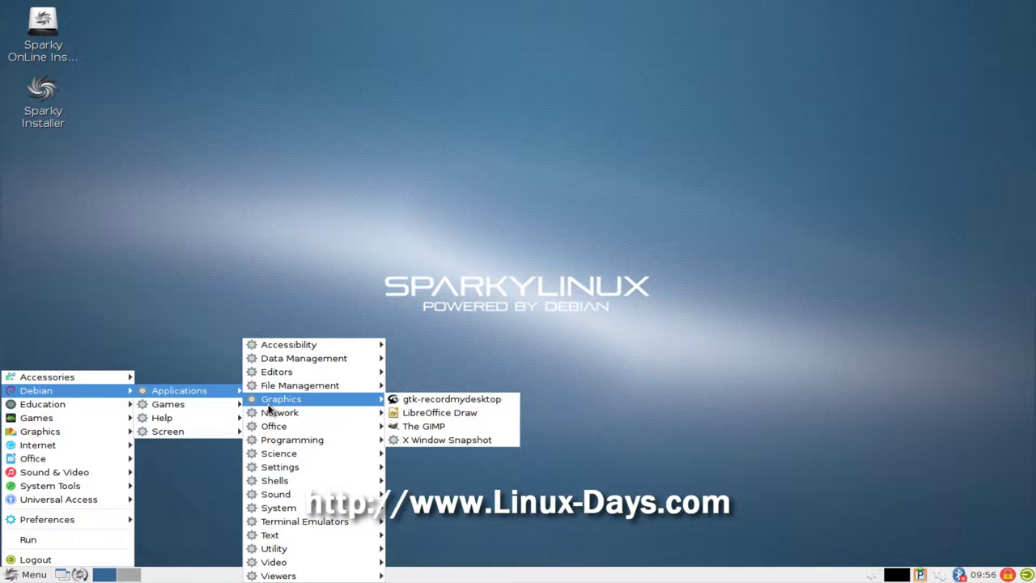
{"action": "mouse_move", "coordinate": [276, 348]}
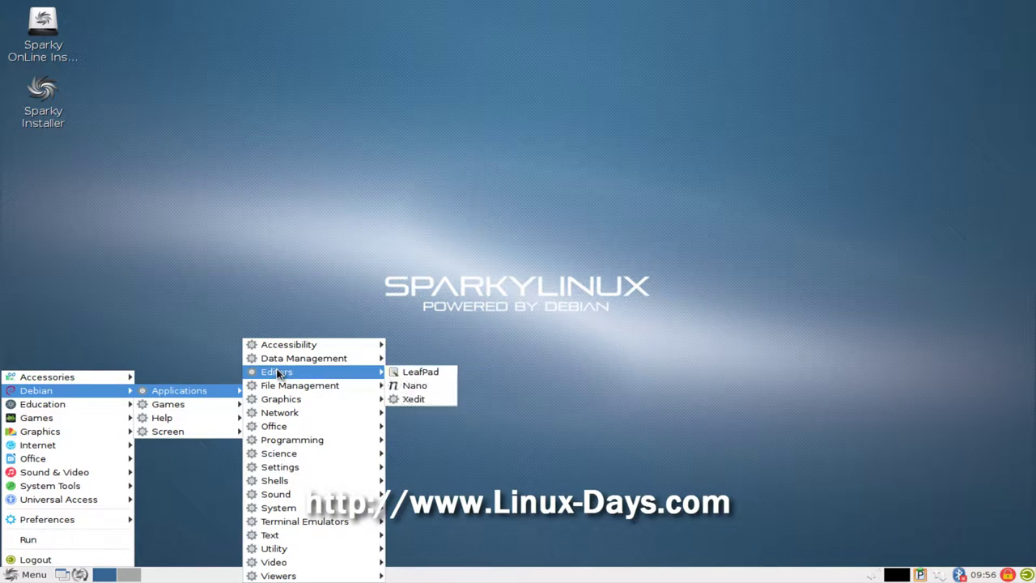
{"action": "mouse_move", "coordinate": [281, 386]}
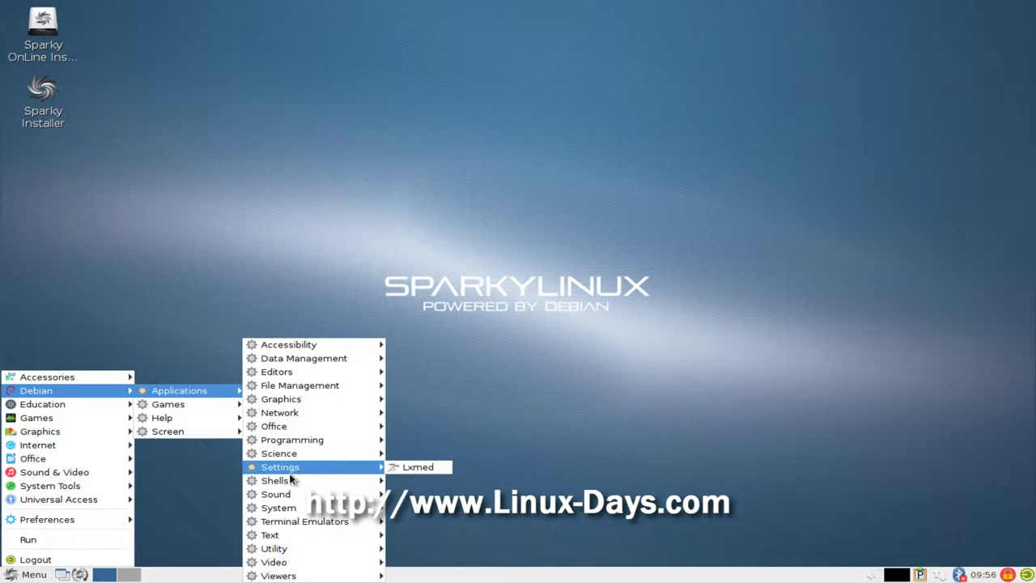
{"action": "mouse_move", "coordinate": [289, 483]}
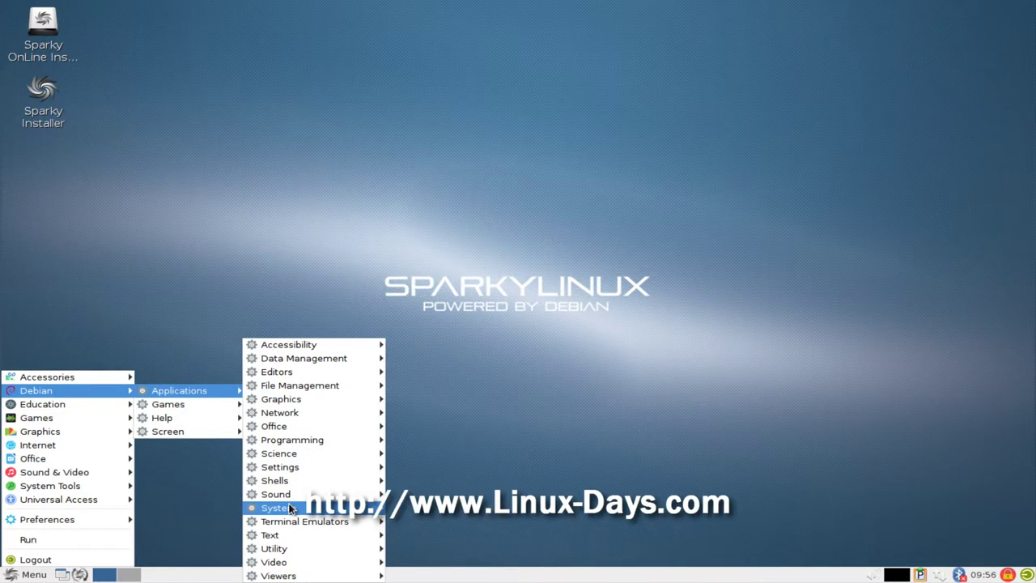
{"action": "mouse_move", "coordinate": [291, 510]}
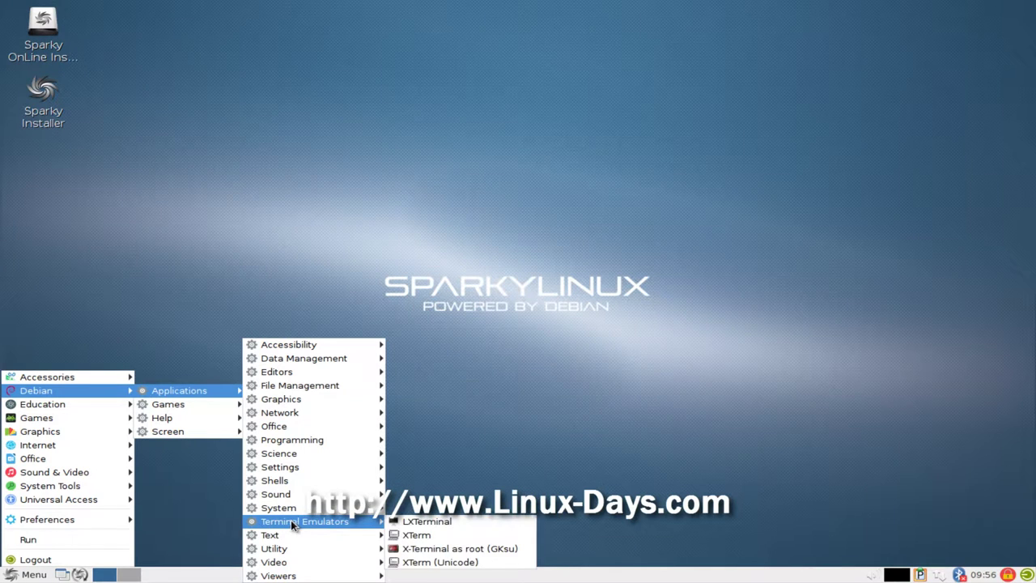
{"action": "mouse_move", "coordinate": [293, 536]}
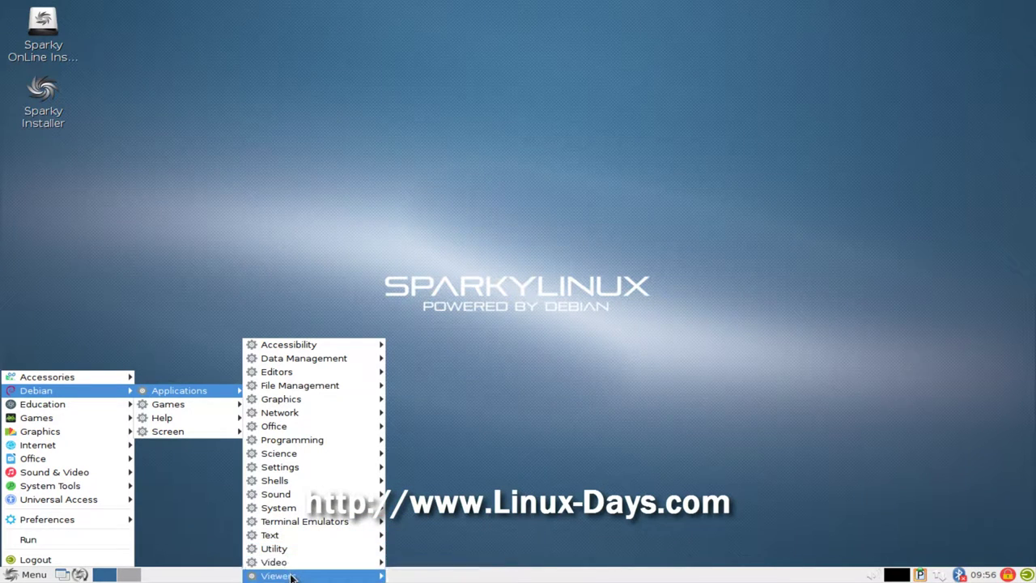
{"action": "mouse_move", "coordinate": [290, 576]}
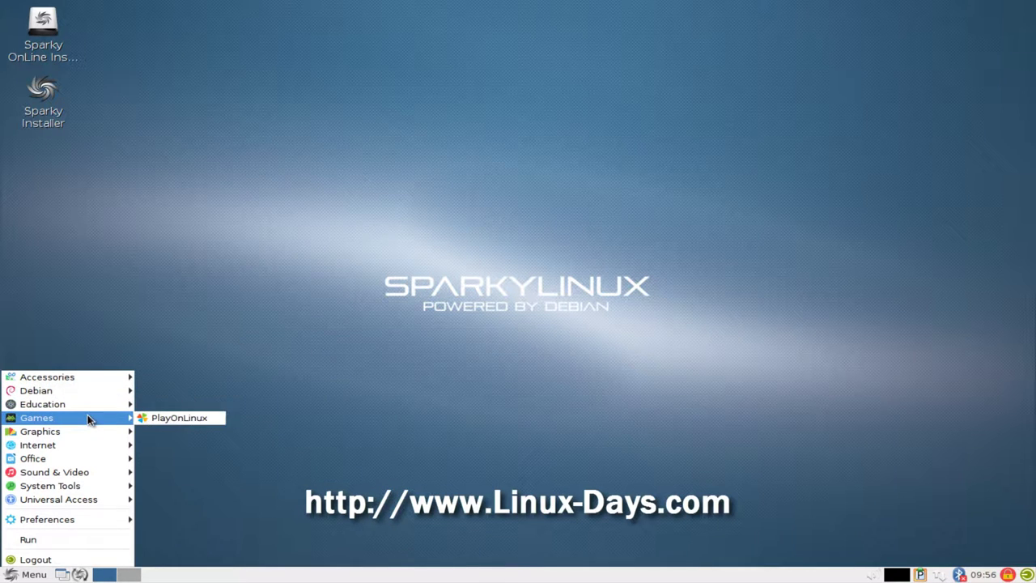
{"action": "mouse_move", "coordinate": [84, 431]}
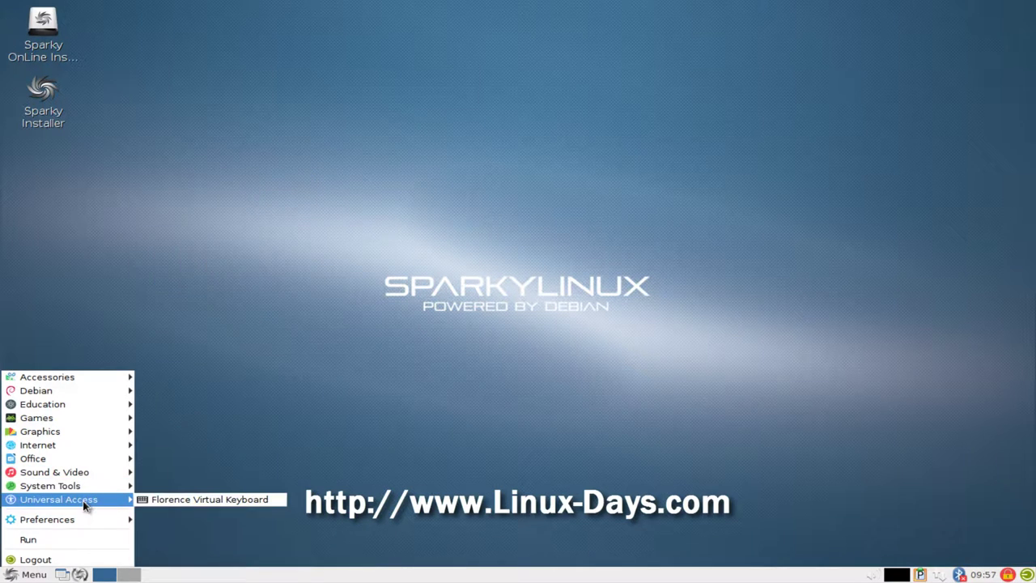
{"action": "mouse_move", "coordinate": [85, 526]}
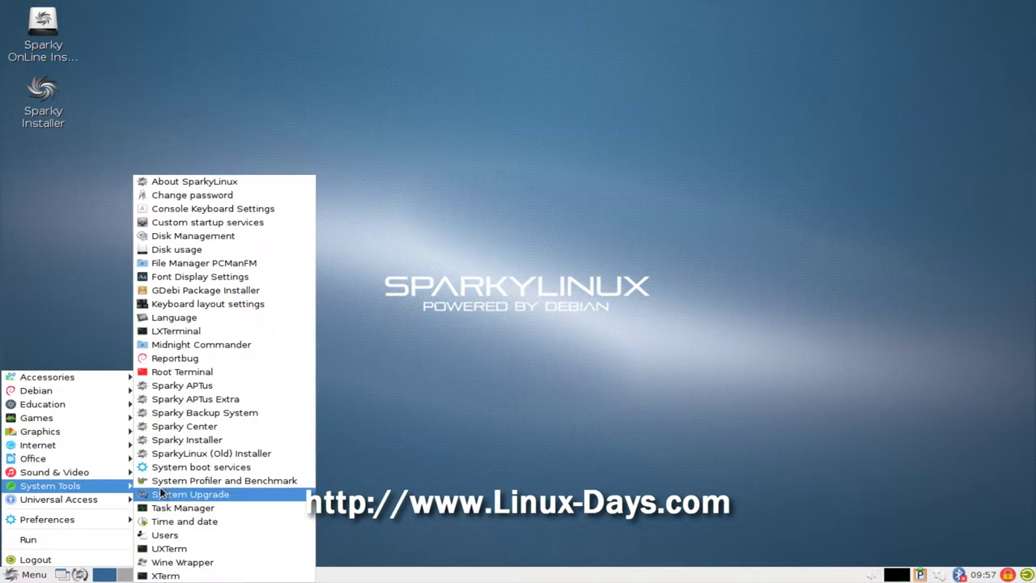
Open LXTerminal, make its window taller and slightly narrower, and run top.
{"action": "left_click", "coordinate": [180, 332]}
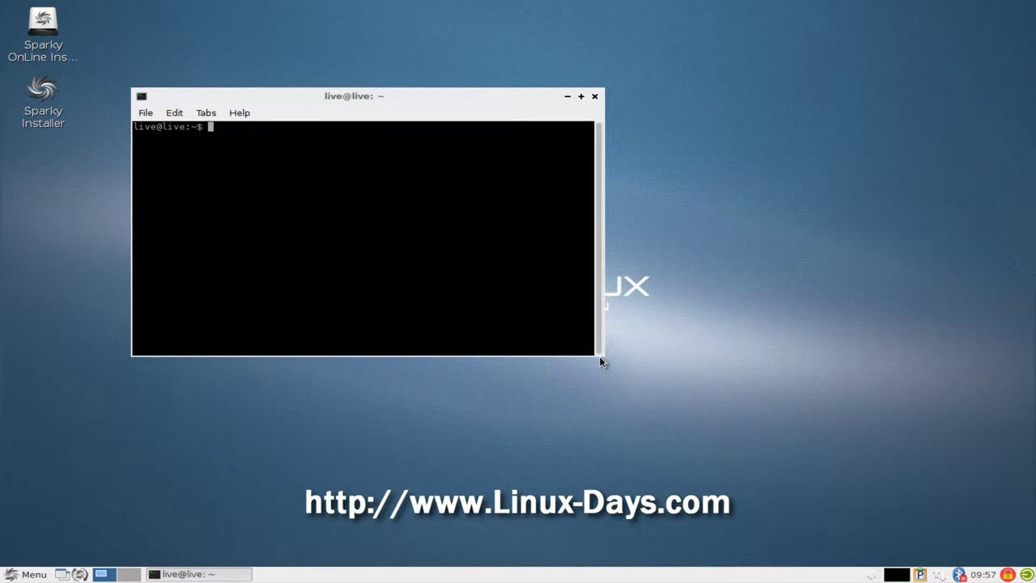
{"action": "left_click_drag", "start_coordinate": [598, 352], "coordinate": [554, 534]}
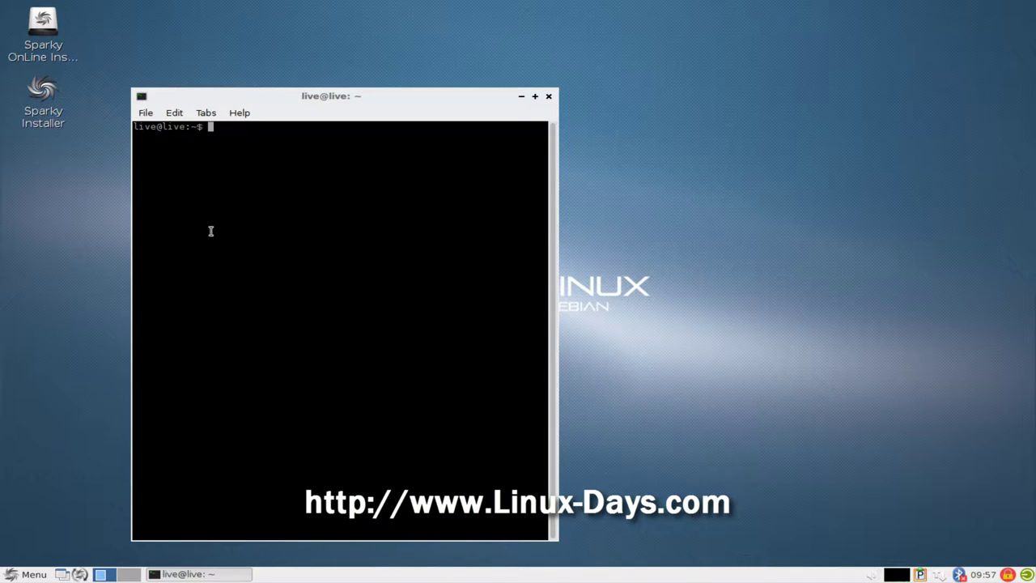
{"action": "type", "text": "top"}
{"action": "key", "text": "Return"}
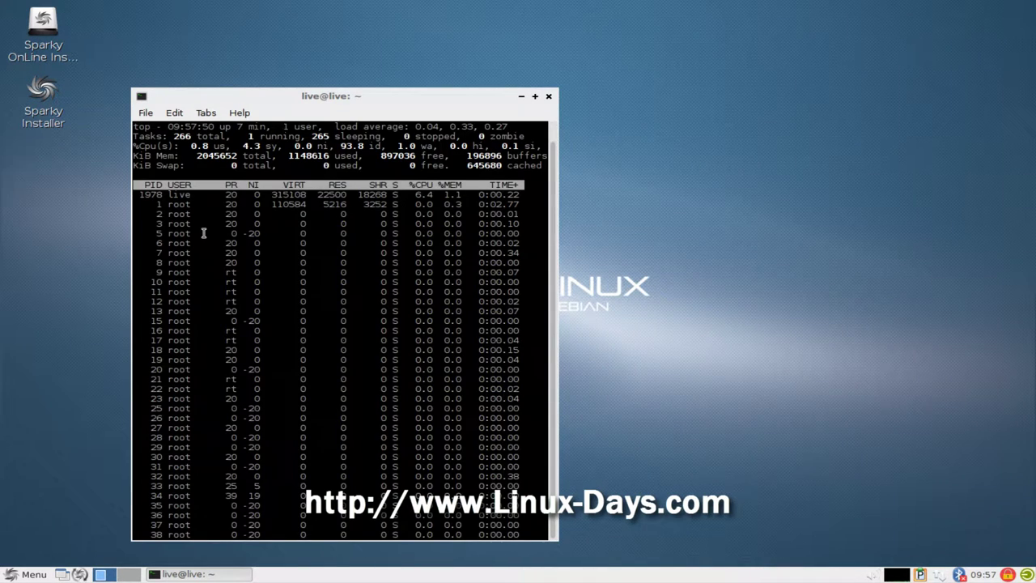
Narrow the terminal window while top is running and quit top.
{"action": "left_click", "coordinate": [558, 222]}
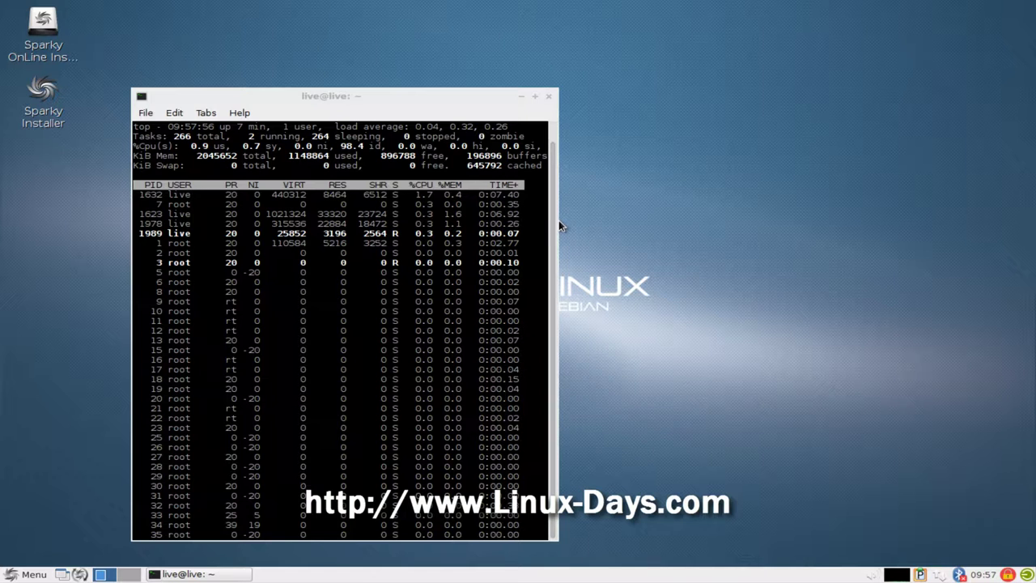
{"action": "left_click", "coordinate": [551, 220]}
{"action": "left_click_drag", "start_coordinate": [551, 220], "coordinate": [472, 239]}
{"action": "type", "text": "q"}
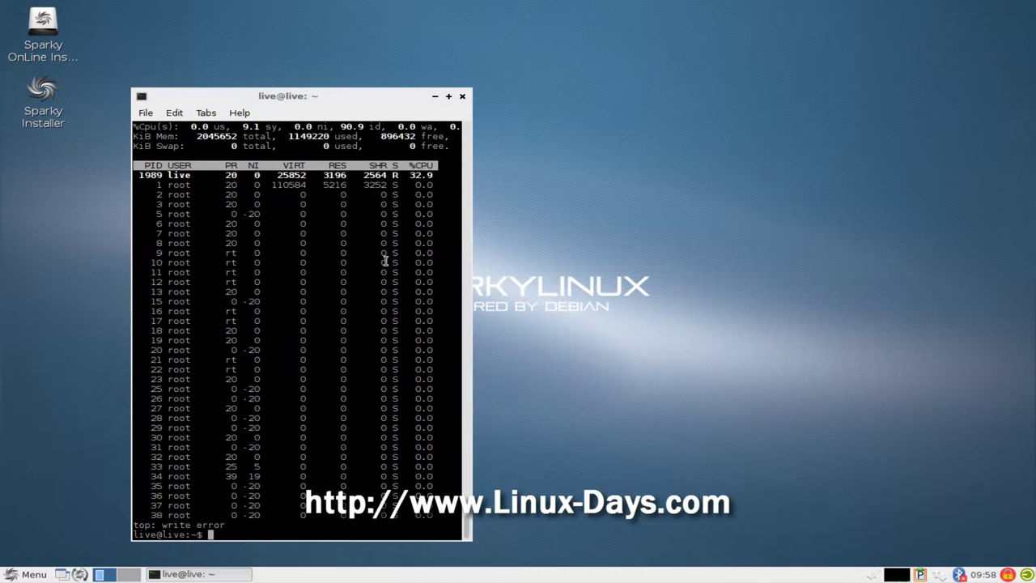
Return to an empty prompt, list the home folder's contents with ls, and close the terminal with exit.
{"action": "type", "text": "\\"}
{"action": "key", "text": "Return"}
{"action": "key", "text": "Return"}
{"action": "key", "text": "Return"}
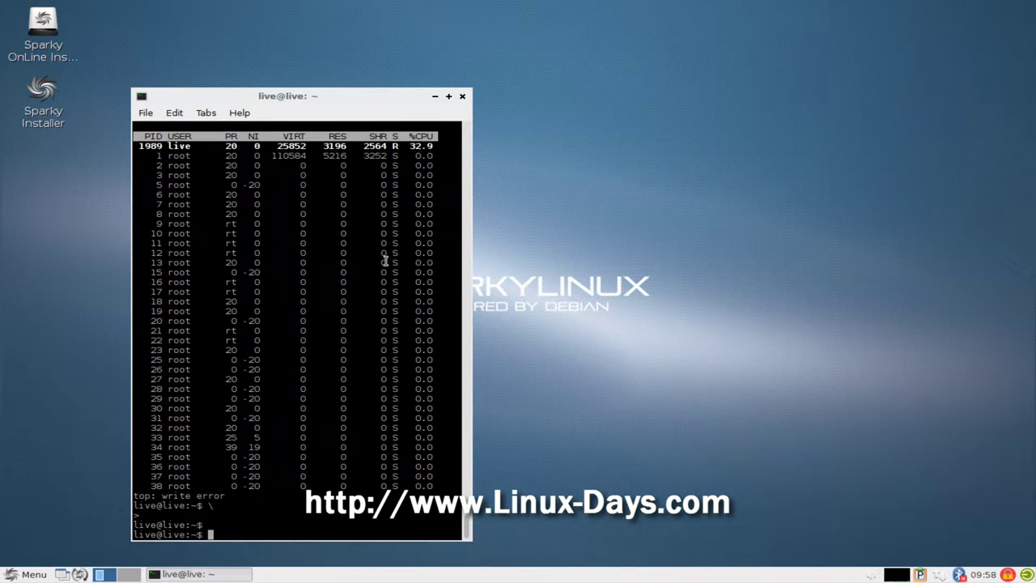
{"action": "type", "text": "ls"}
{"action": "key", "text": "Return"}
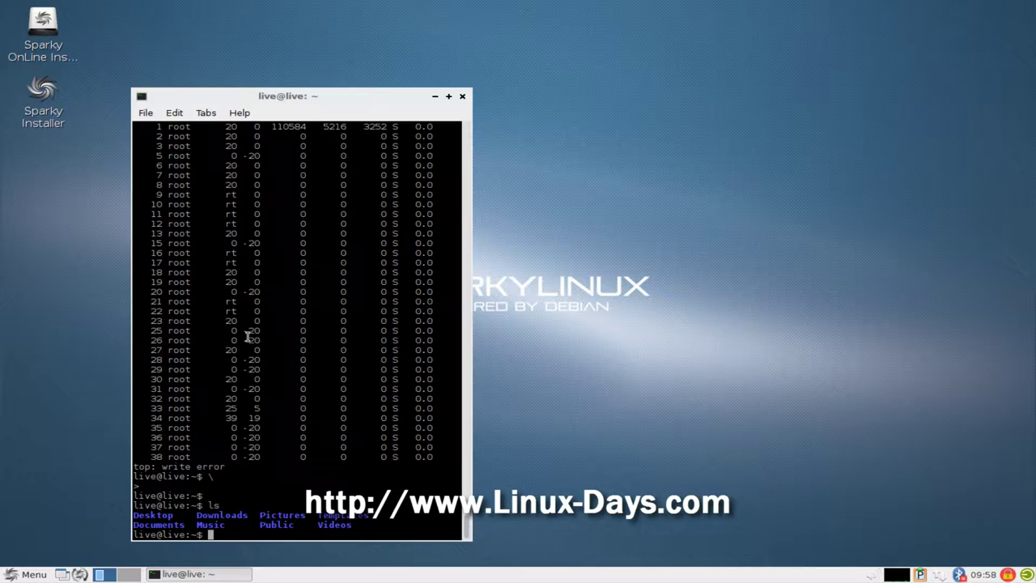
{"action": "type", "text": "exit"}
{"action": "key", "text": "Return"}
View desktop 2 and return to desktop 1, trying the workspace switch twice.
{"action": "key", "text": "ctrl+alt+Right"}
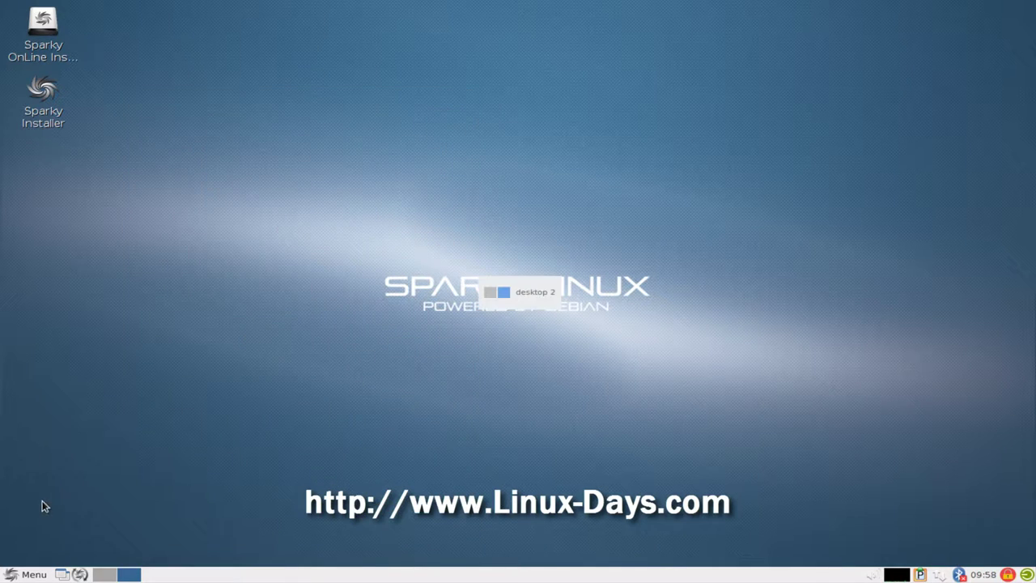
{"action": "left_click", "coordinate": [102, 575]}
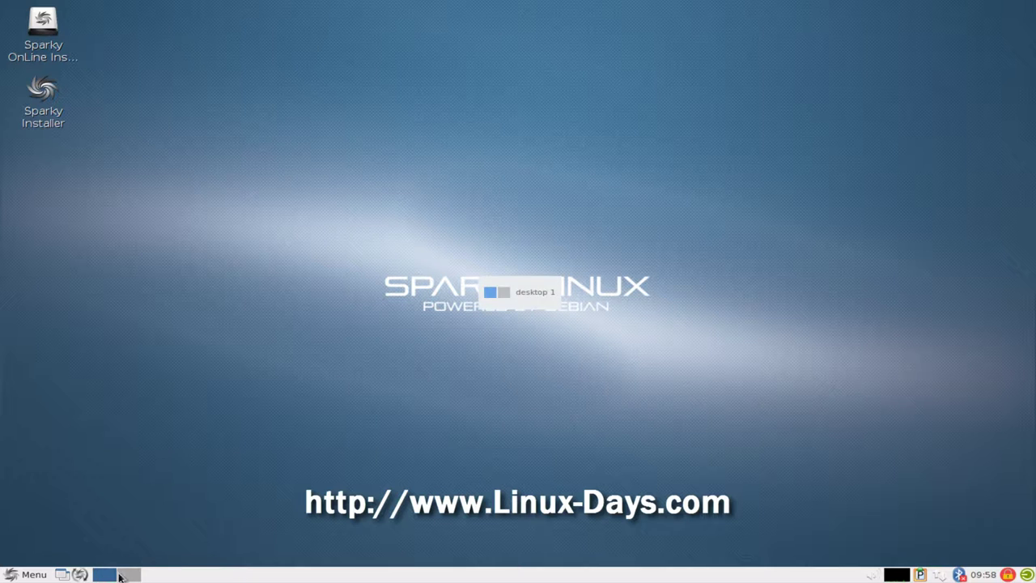
{"action": "left_click", "coordinate": [128, 574]}
{"action": "left_click", "coordinate": [112, 575]}
Open the Sparky OnLine Installation Guide from the Internet applications.
{"action": "left_click", "coordinate": [35, 574]}
{"action": "mouse_move", "coordinate": [95, 486]}
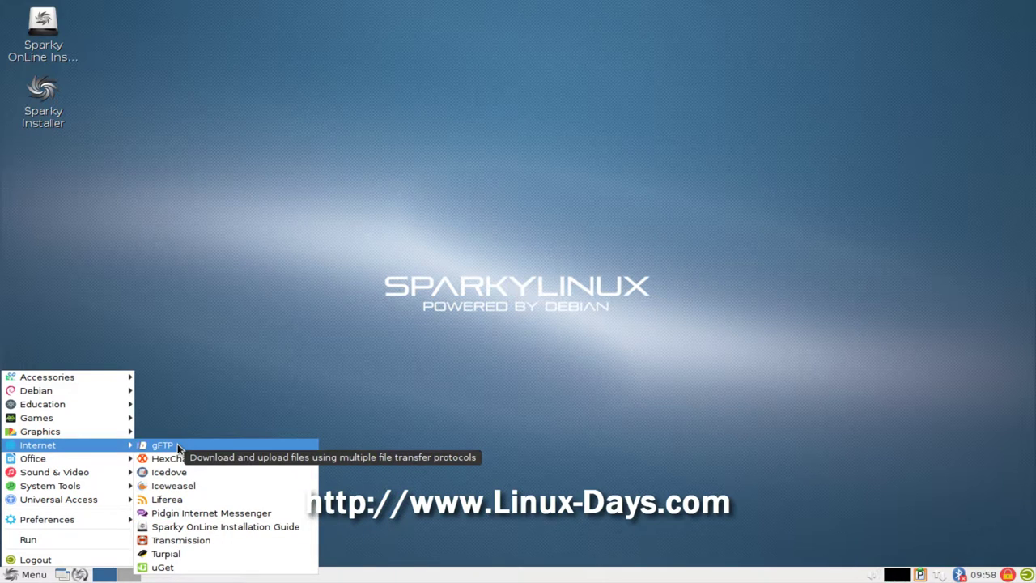
{"action": "left_click", "coordinate": [209, 526]}
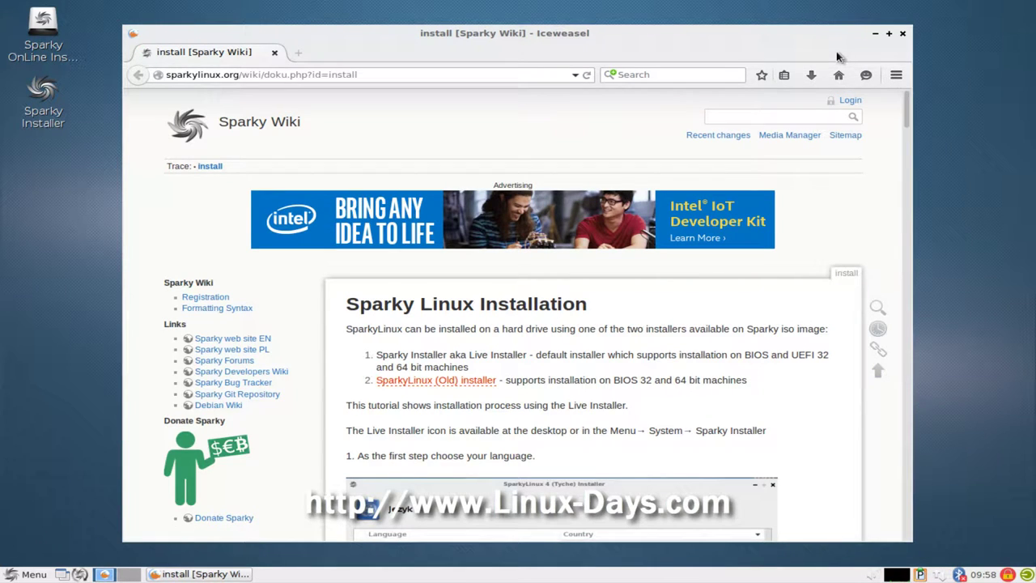
View Iceweasel's customization page, dismiss its hint, and exit customization without changing anything.
{"action": "left_click", "coordinate": [896, 75]}
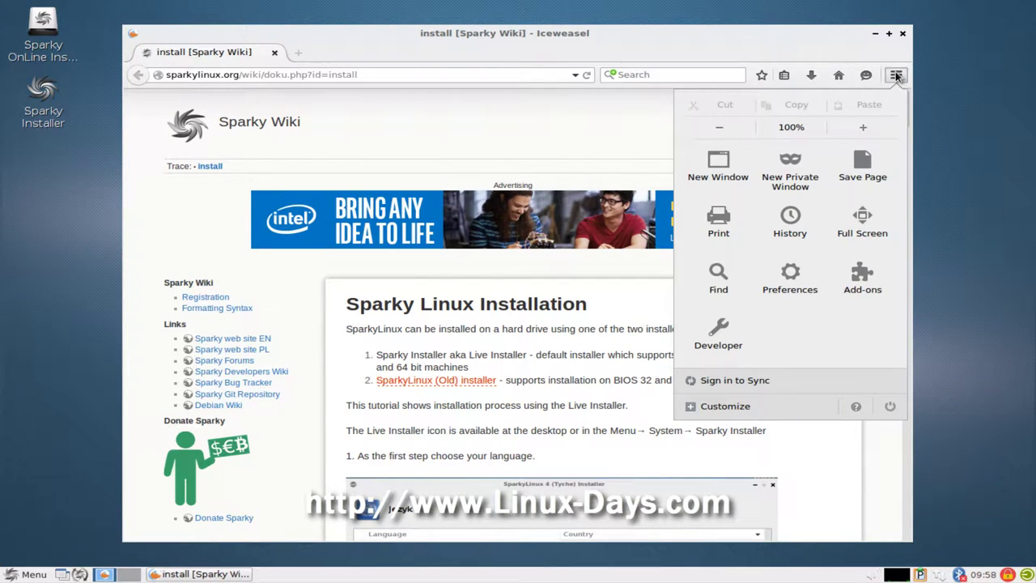
{"action": "left_click", "coordinate": [747, 407]}
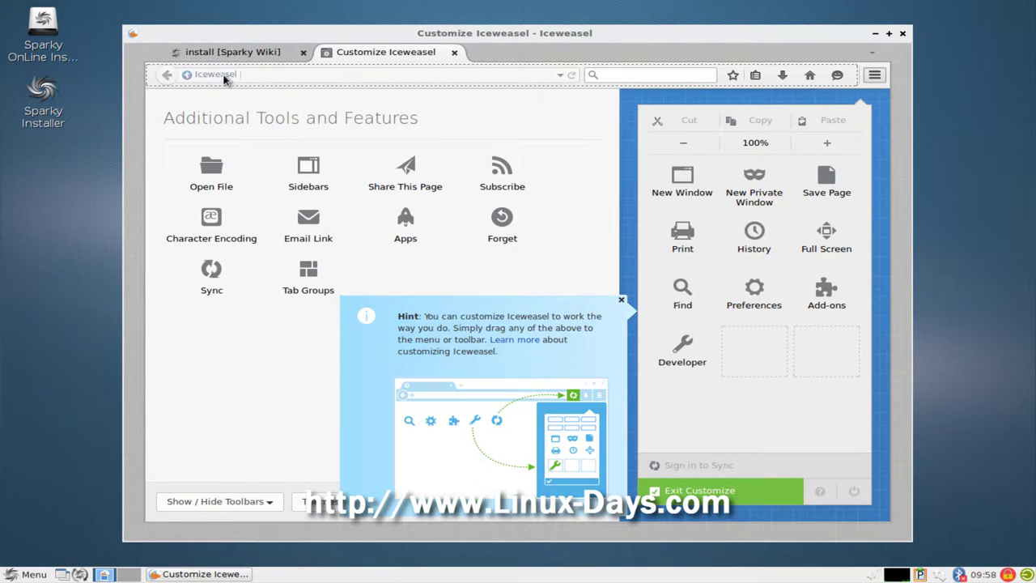
{"action": "left_click", "coordinate": [622, 301]}
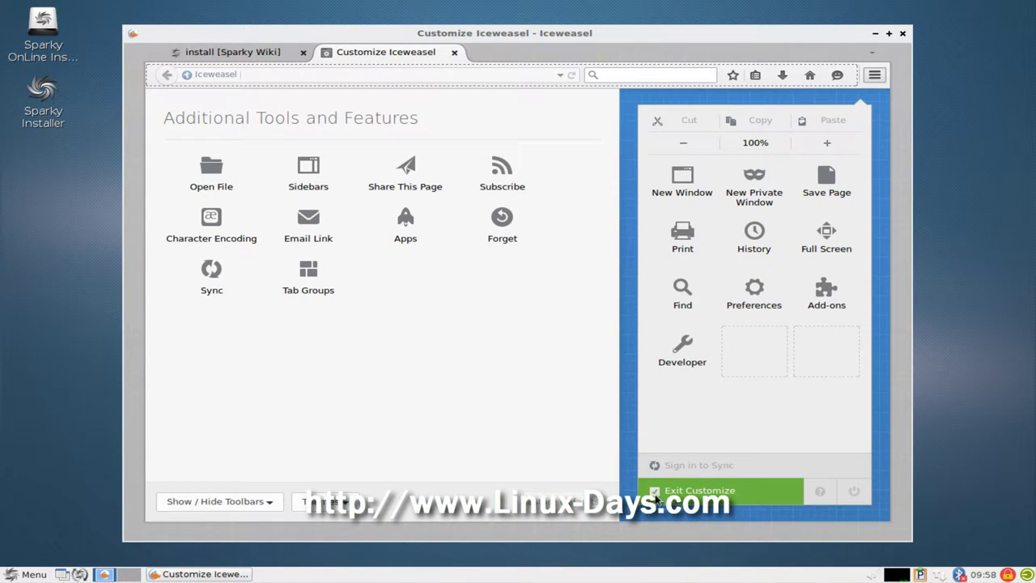
{"action": "left_click", "coordinate": [657, 493]}
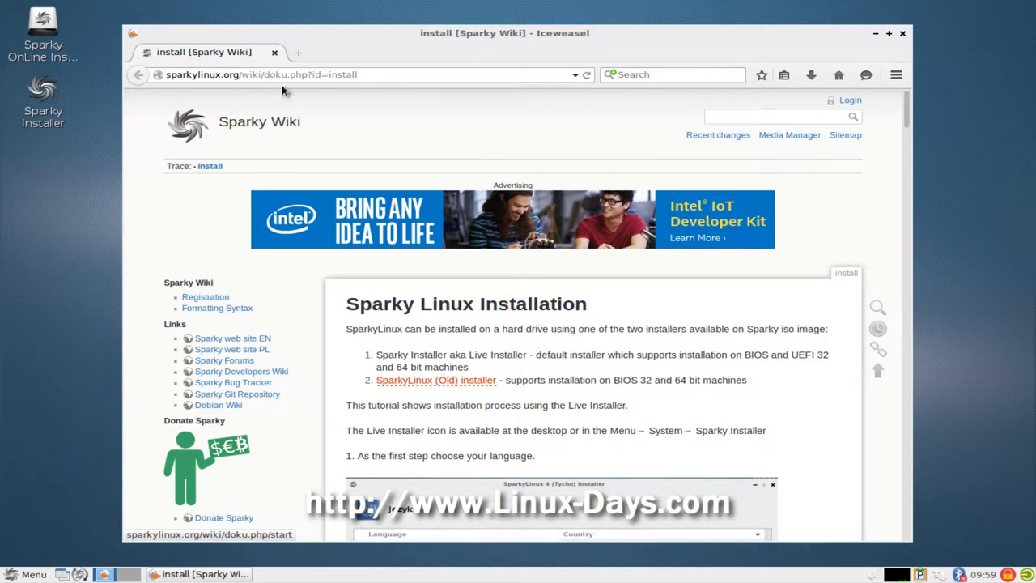
View the wiki site's identity information and replace its address with naver.com to load that site.
{"action": "left_click", "coordinate": [158, 75]}
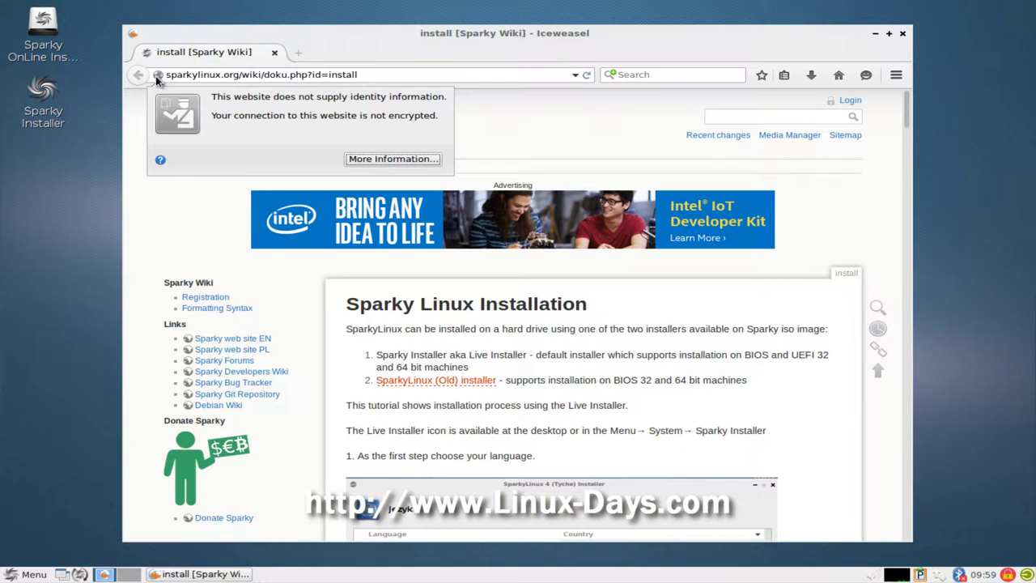
{"action": "left_click", "coordinate": [315, 75]}
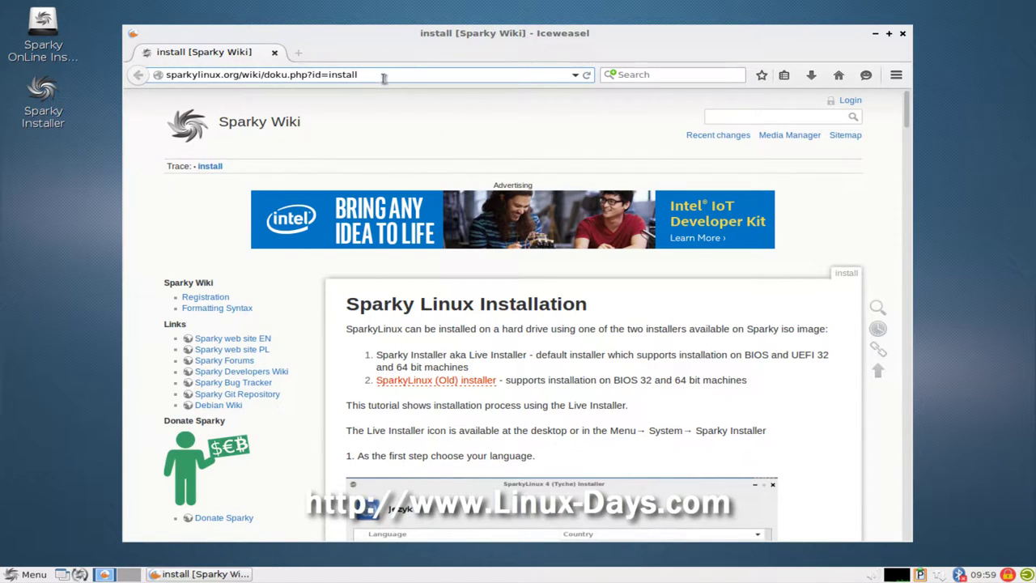
{"action": "left_click_drag", "start_coordinate": [384, 77], "coordinate": [148, 75]}
{"action": "key", "text": "End"}
{"action": "key", "text": "ctrl+a"}
{"action": "key", "text": "BackSpace"}
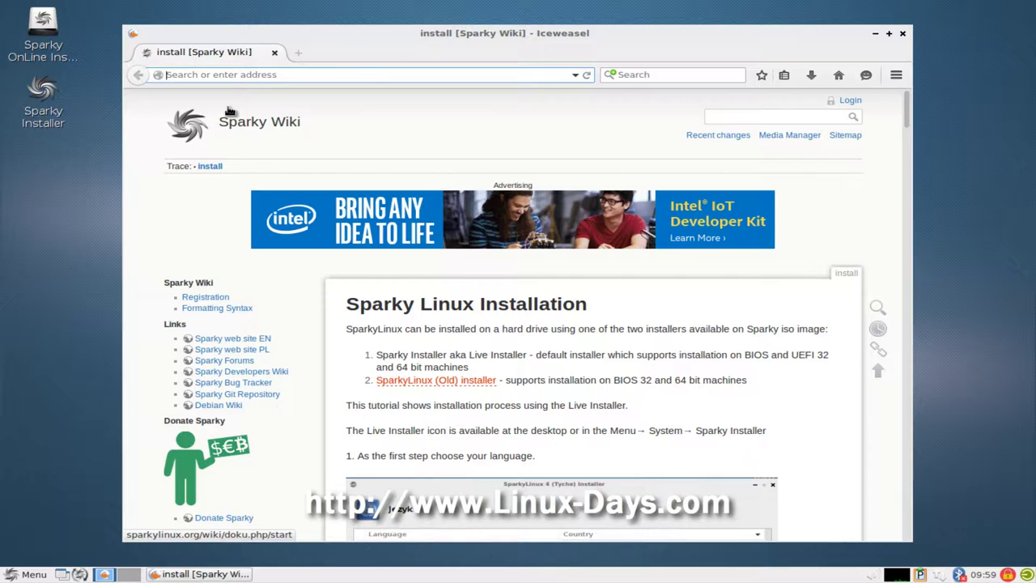
{"action": "type", "text": "naver.com"}
{"action": "key", "text": "Return"}
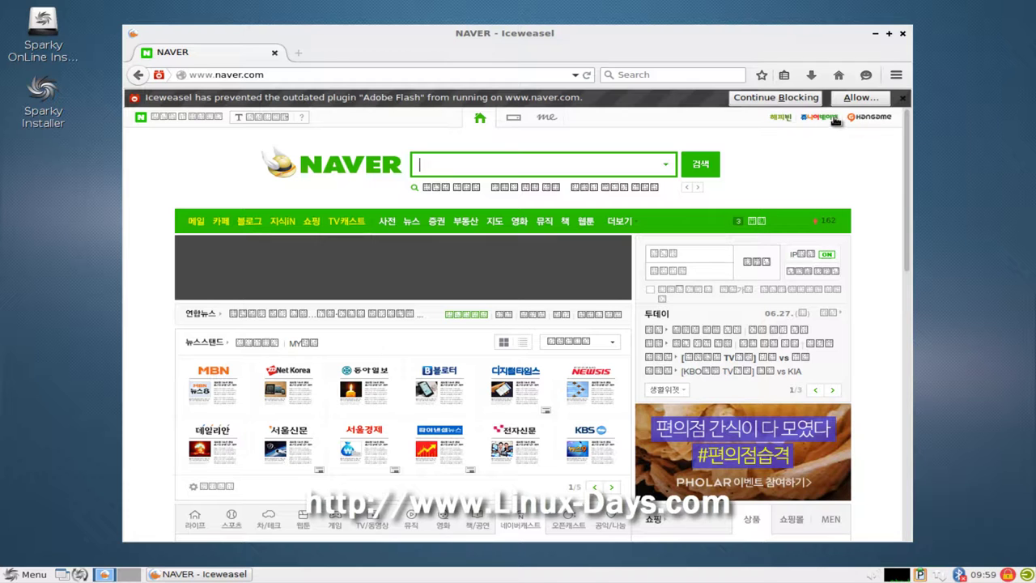
{"action": "left_click", "coordinate": [854, 98]}
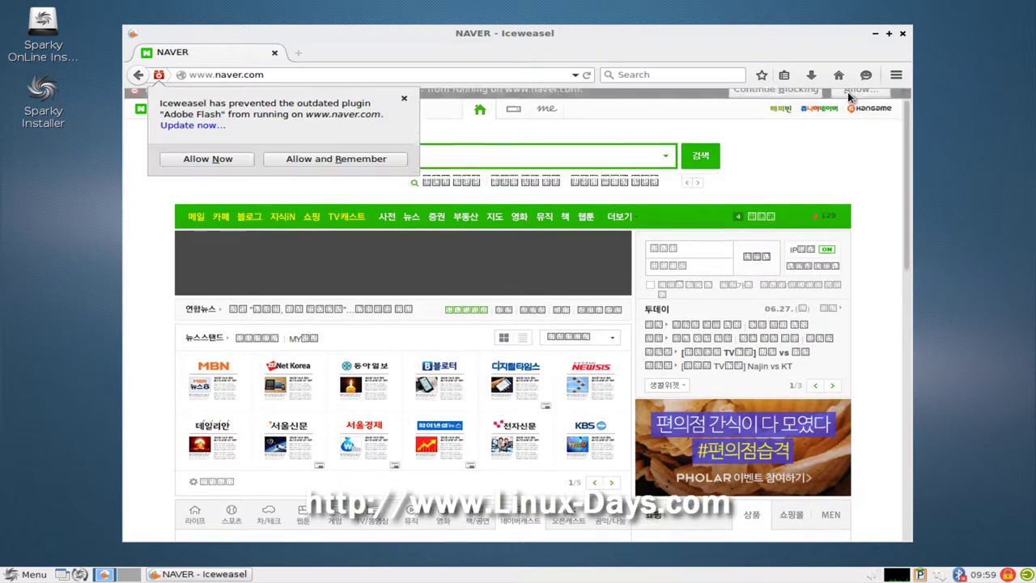
{"action": "left_click", "coordinate": [216, 159]}
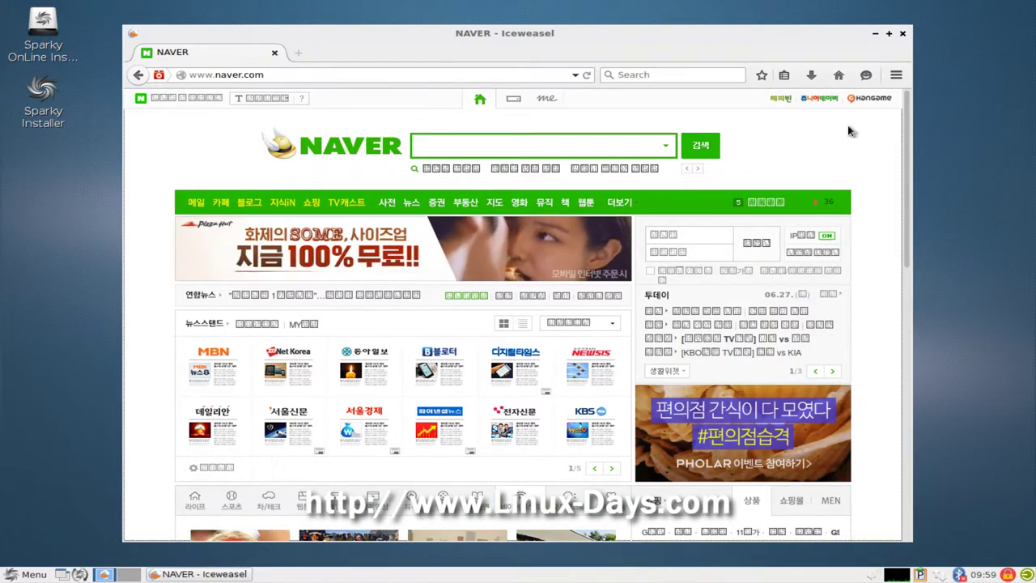
{"action": "left_click_drag", "start_coordinate": [906, 168], "coordinate": [883, 183]}
{"action": "right_click", "coordinate": [881, 183]}
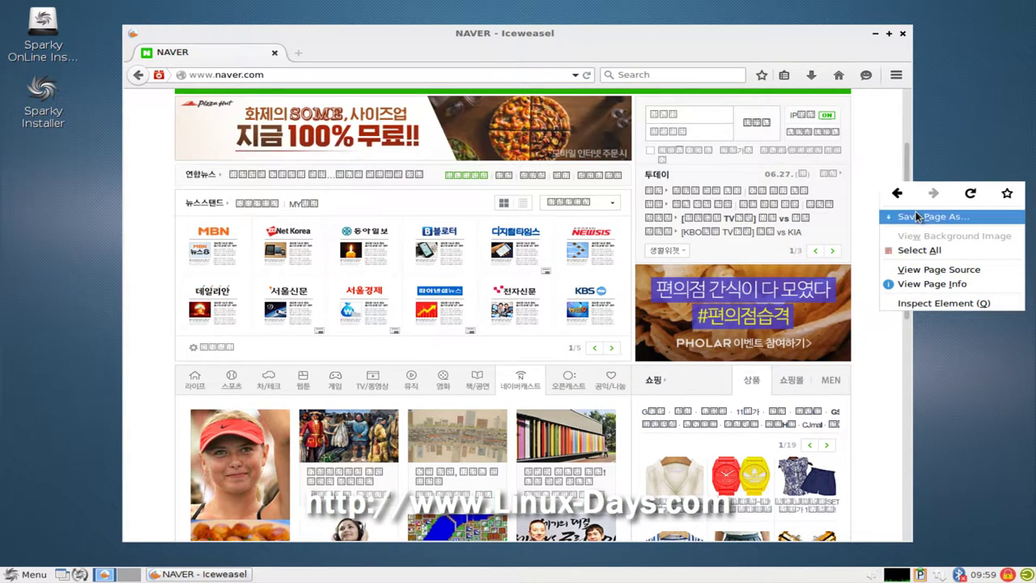
{"action": "left_click", "coordinate": [892, 324]}
{"action": "scroll", "coordinate": [888, 226], "scroll_direction": "up", "scroll_amount": 3}
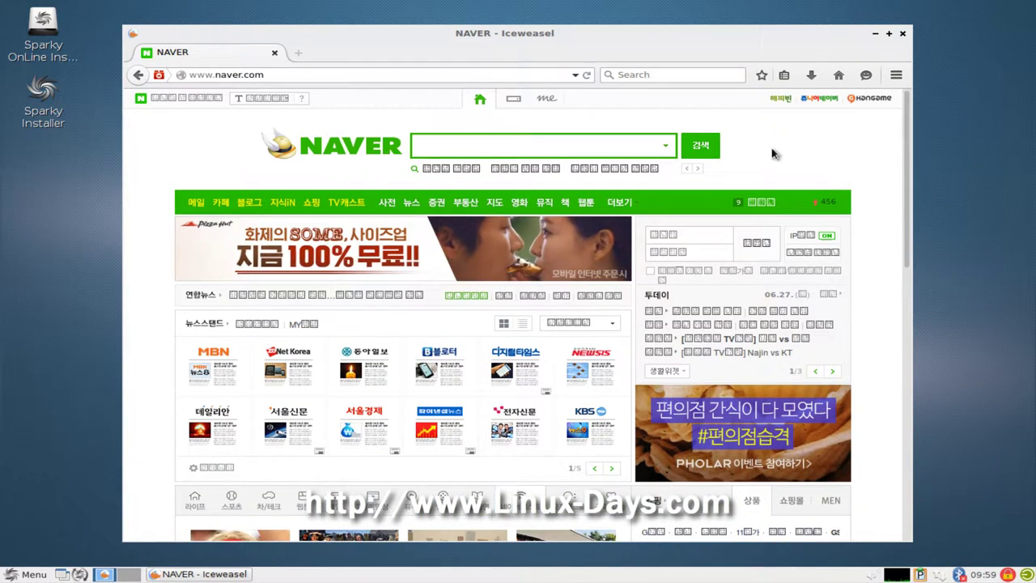
{"action": "scroll", "coordinate": [182, 242], "scroll_direction": "down", "scroll_amount": 4}
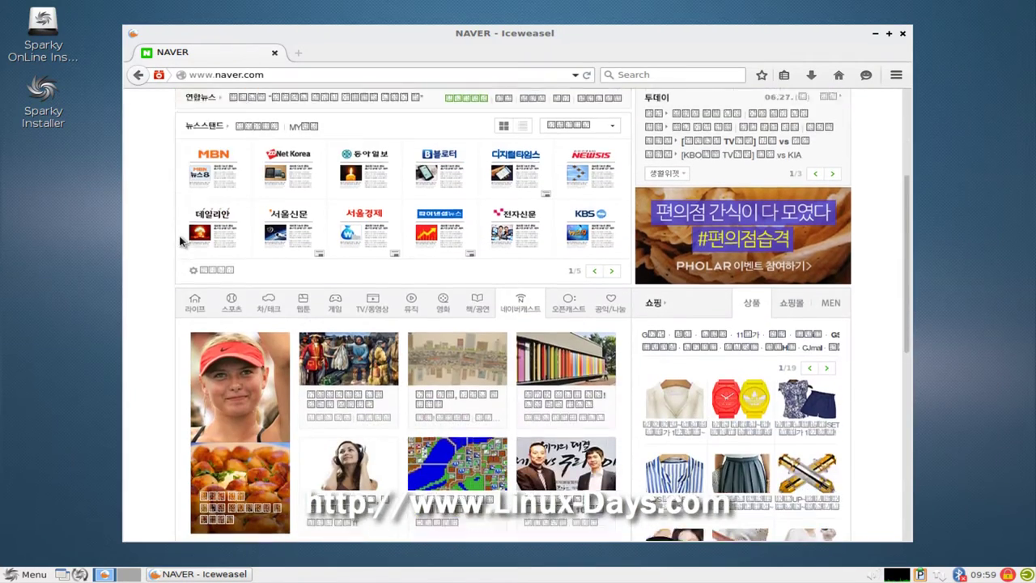
Look through the rest of the NAVER home page, then replace its address with google to load the Google site.
{"action": "scroll", "coordinate": [181, 241], "scroll_direction": "down", "scroll_amount": 8}
{"action": "left_click", "coordinate": [322, 75]}
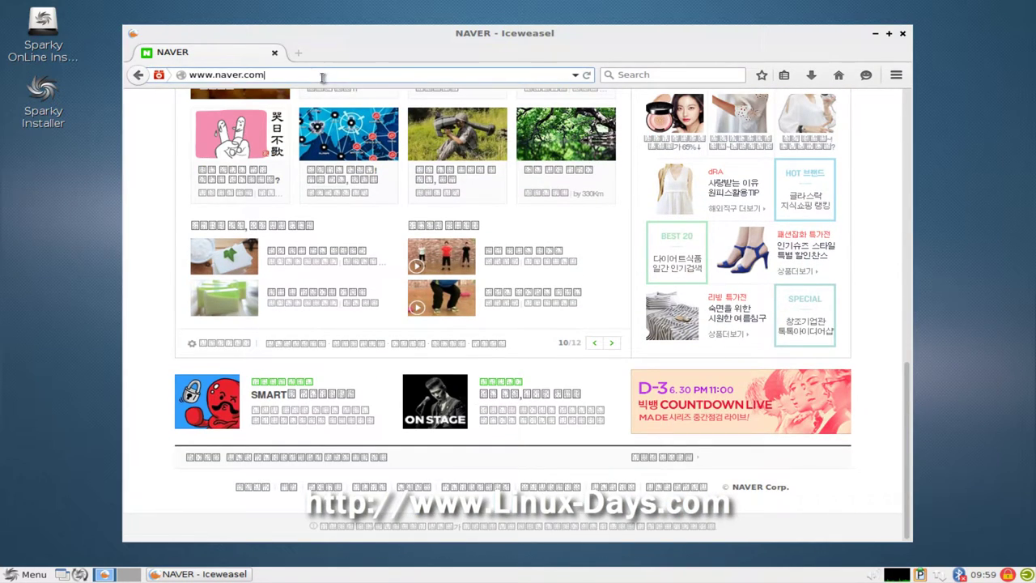
{"action": "key", "text": "BackSpace"}
{"action": "key", "text": "BackSpace"}
{"action": "key", "text": "BackSpace"}
{"action": "key", "text": "BackSpace"}
{"action": "key", "text": "BackSpace"}
{"action": "key", "text": "BackSpace"}
{"action": "key", "text": "BackSpace"}
{"action": "key", "text": "BackSpace"}
{"action": "key", "text": "BackSpace"}
{"action": "key", "text": "BackSpace"}
{"action": "key", "text": "BackSpace"}
{"action": "key", "text": "BackSpace"}
{"action": "key", "text": "BackSpace"}
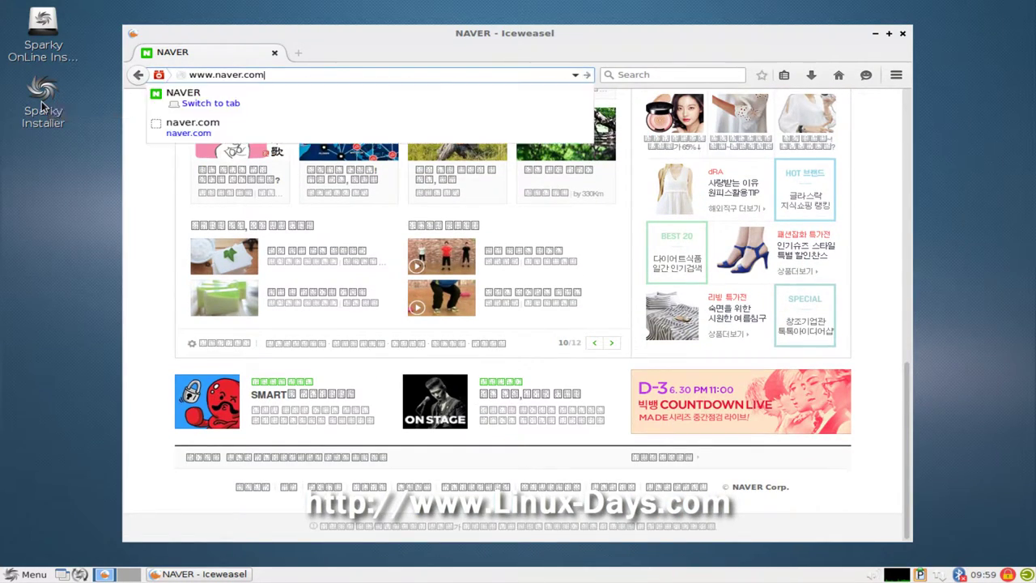
{"action": "type", "text": "google"}
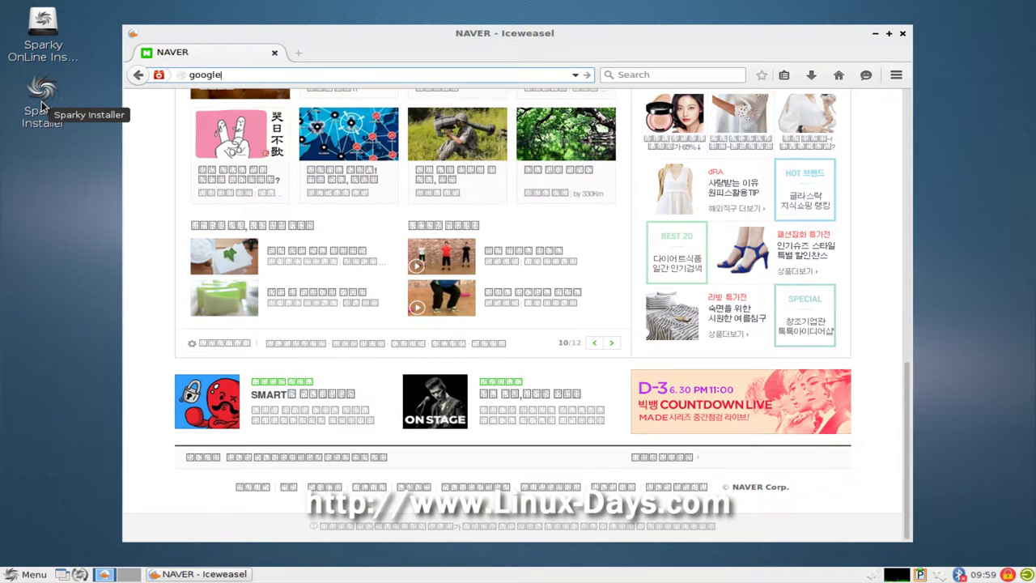
{"action": "key", "text": "Return"}
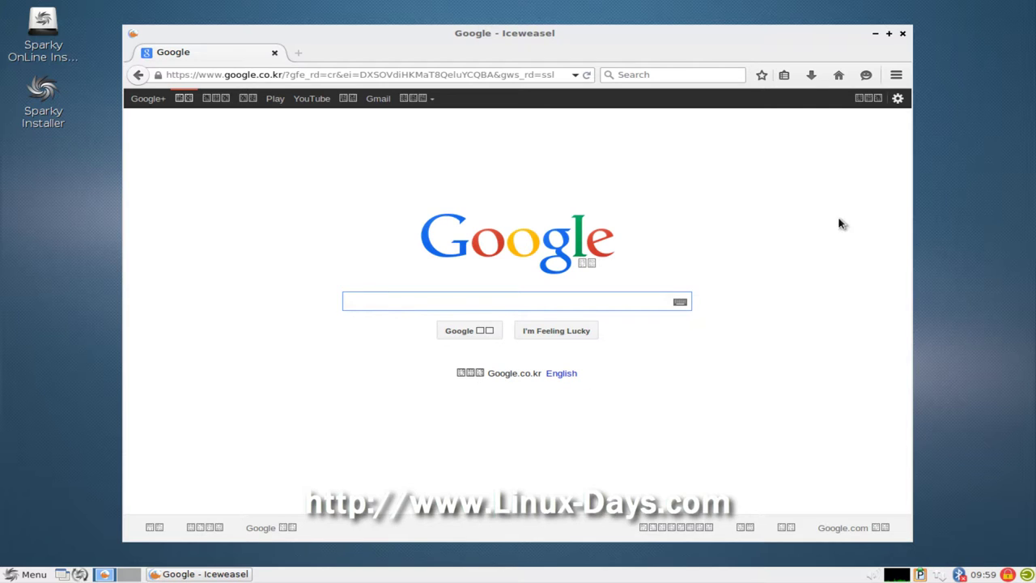
Open the Content section of Iceweasel's preferences.
{"action": "left_click", "coordinate": [896, 76]}
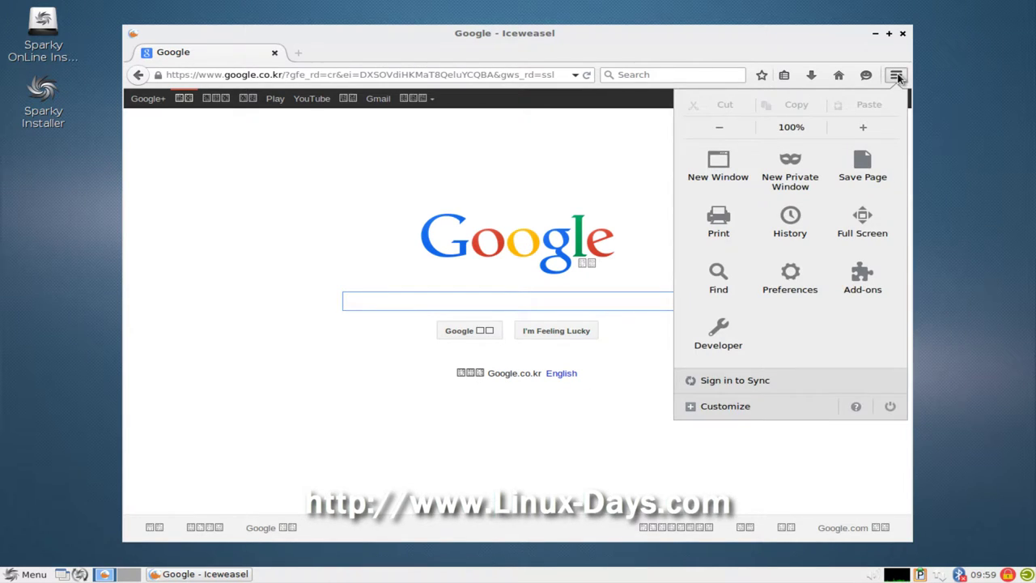
{"action": "left_click", "coordinate": [805, 285]}
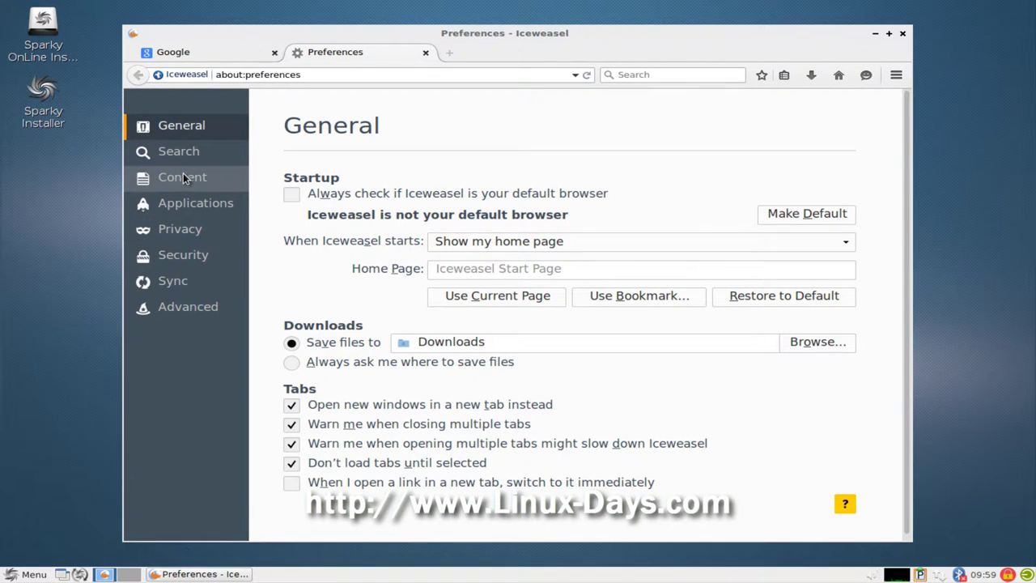
{"action": "left_click", "coordinate": [183, 178]}
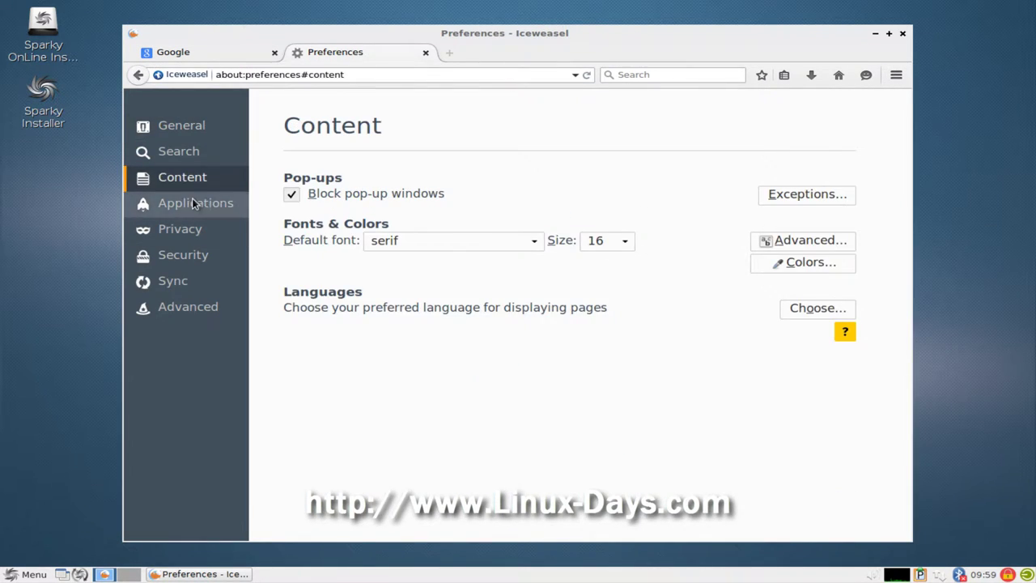
Set the default font for web pages to Nimbus Sans L.
{"action": "left_click", "coordinate": [535, 245]}
{"action": "scroll", "coordinate": [511, 317], "scroll_direction": "down", "scroll_amount": 3}
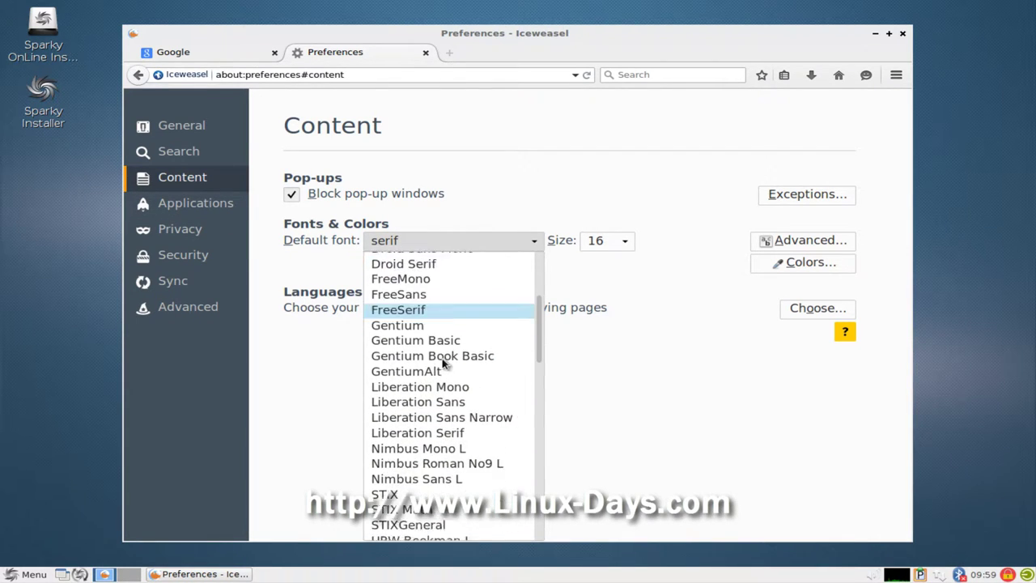
{"action": "scroll", "coordinate": [445, 362], "scroll_direction": "down", "scroll_amount": 3}
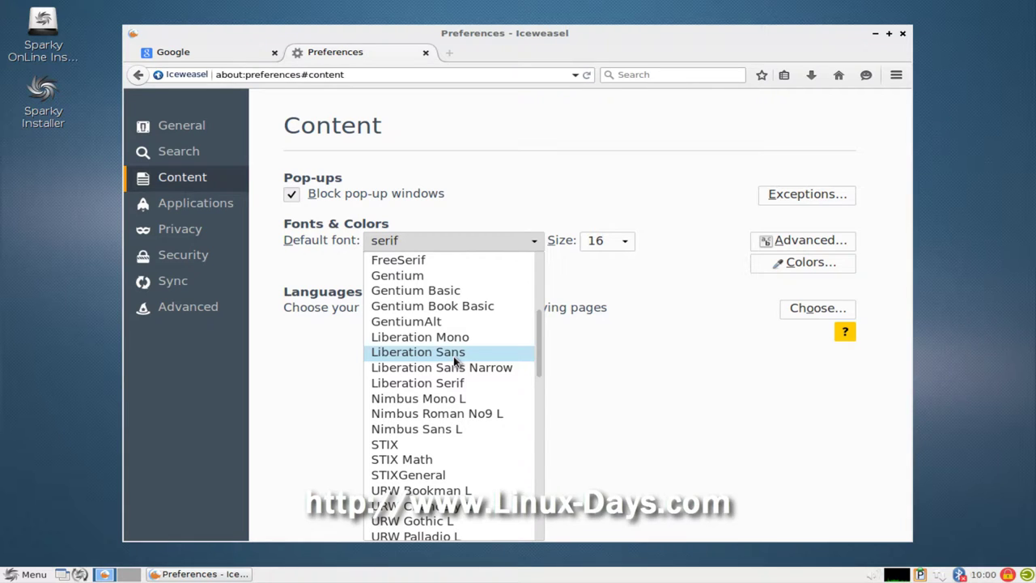
{"action": "scroll", "coordinate": [455, 361], "scroll_direction": "down", "scroll_amount": 3}
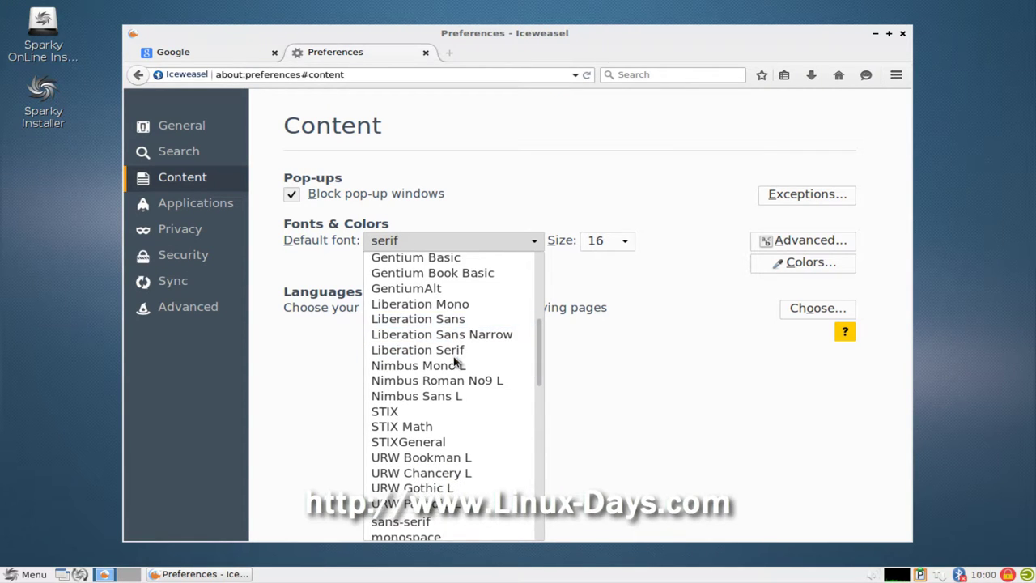
{"action": "scroll", "coordinate": [455, 363], "scroll_direction": "down", "scroll_amount": 5}
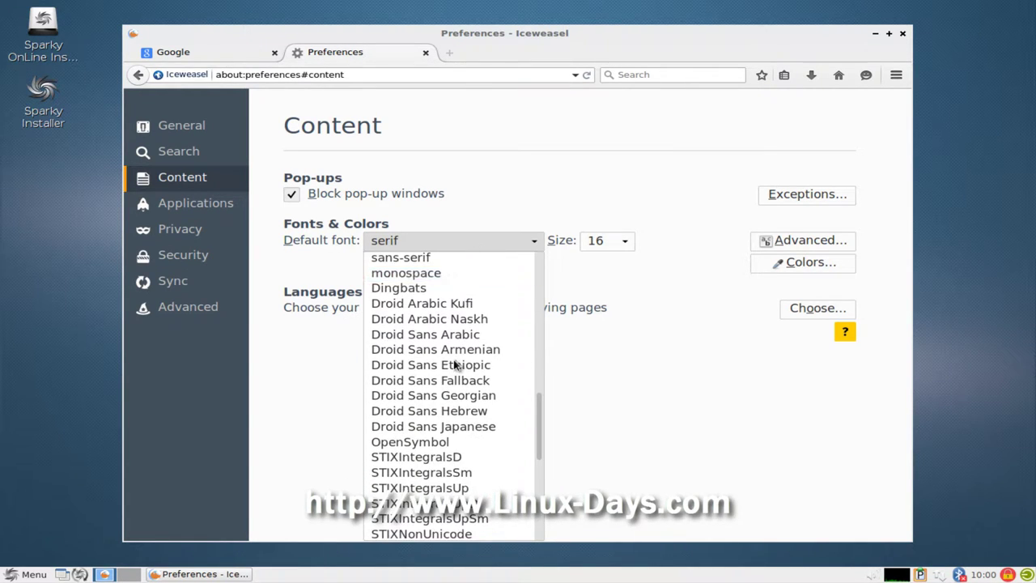
{"action": "scroll", "coordinate": [455, 364], "scroll_direction": "down", "scroll_amount": 5}
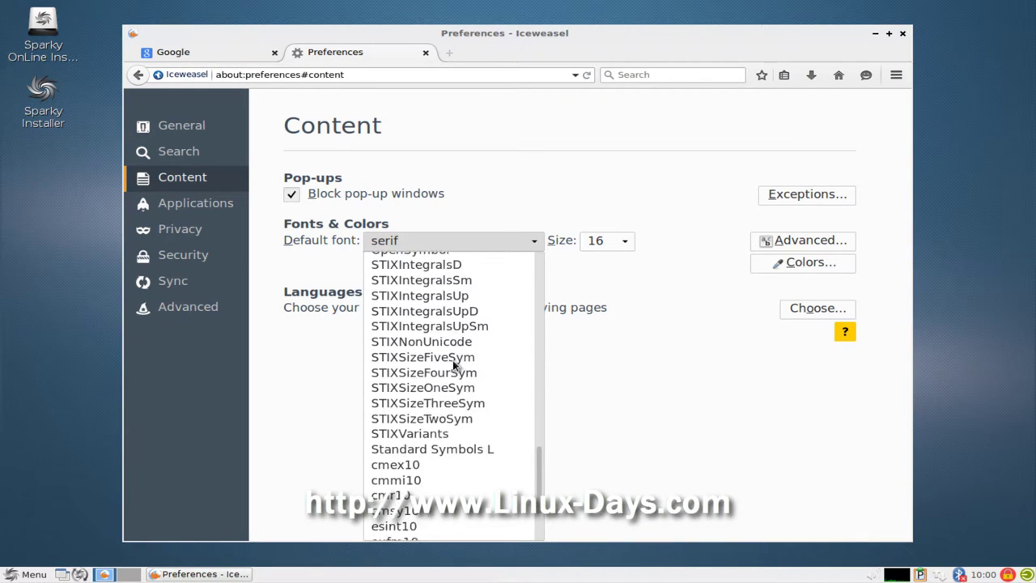
{"action": "scroll", "coordinate": [453, 364], "scroll_direction": "up", "scroll_amount": 15}
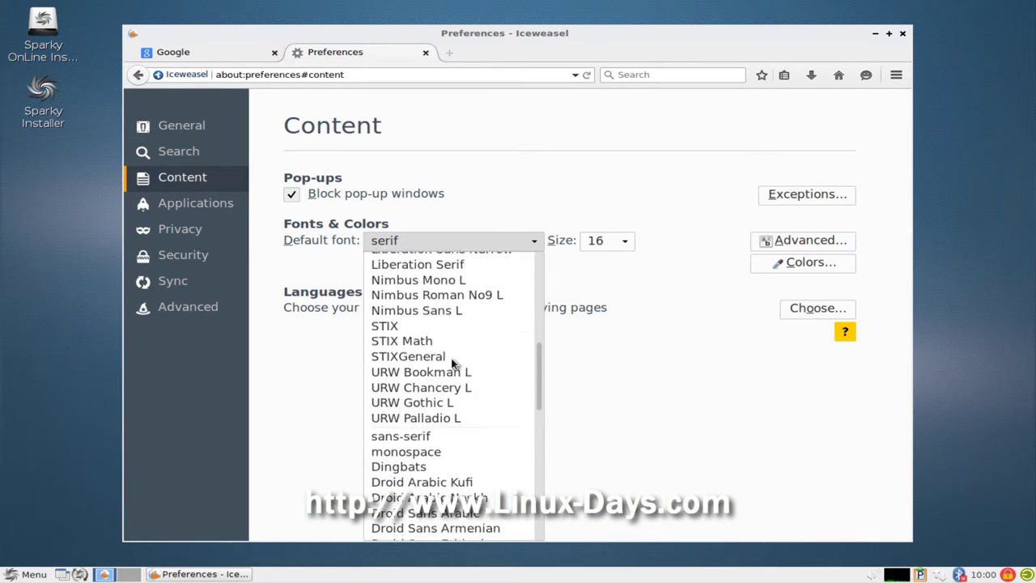
{"action": "scroll", "coordinate": [457, 379], "scroll_direction": "up", "scroll_amount": 3}
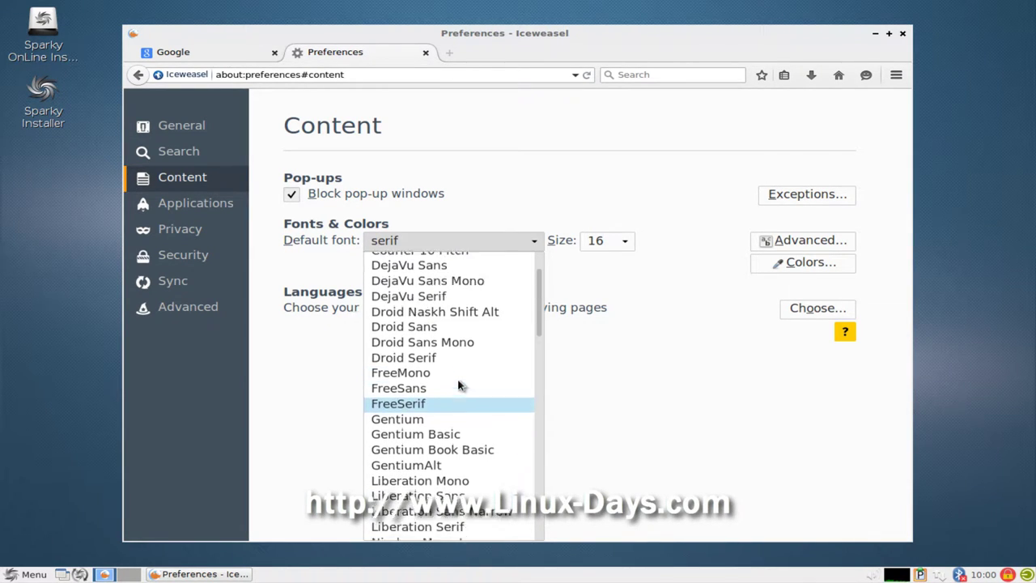
{"action": "scroll", "coordinate": [458, 385], "scroll_direction": "down", "scroll_amount": 3}
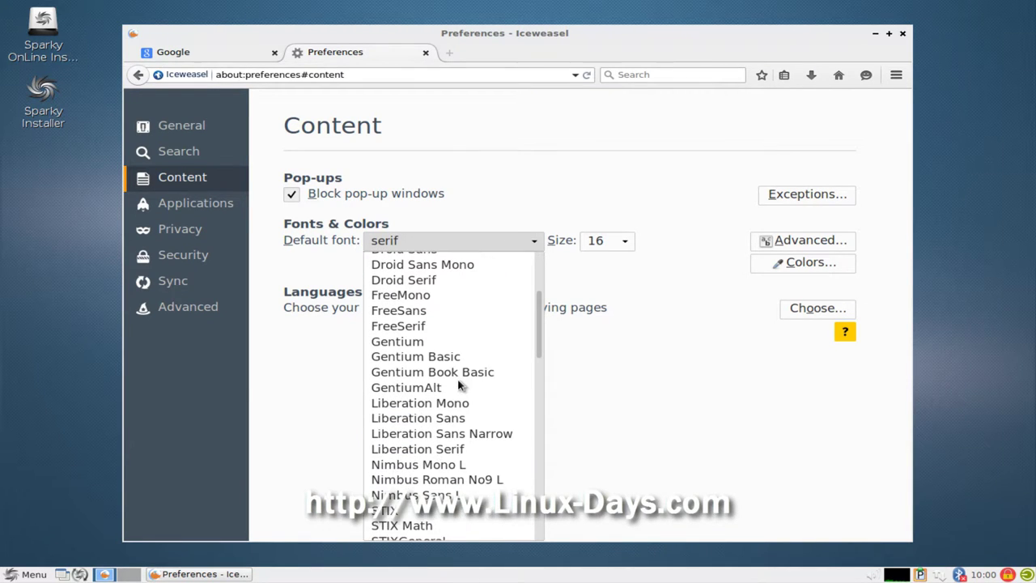
{"action": "scroll", "coordinate": [458, 387], "scroll_direction": "down", "scroll_amount": 2}
{"action": "scroll", "coordinate": [458, 386], "scroll_direction": "down", "scroll_amount": 1}
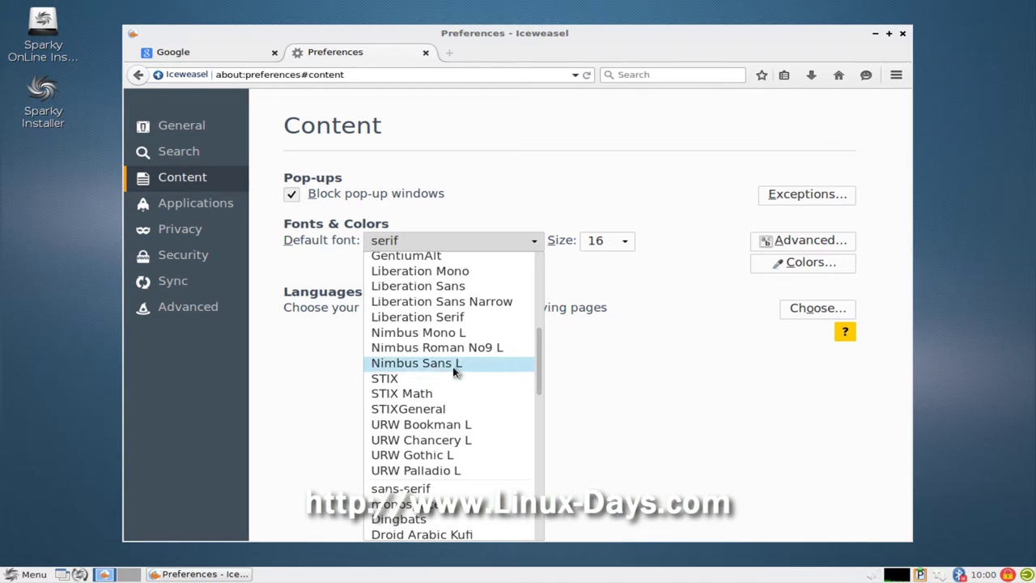
{"action": "left_click", "coordinate": [454, 368]}
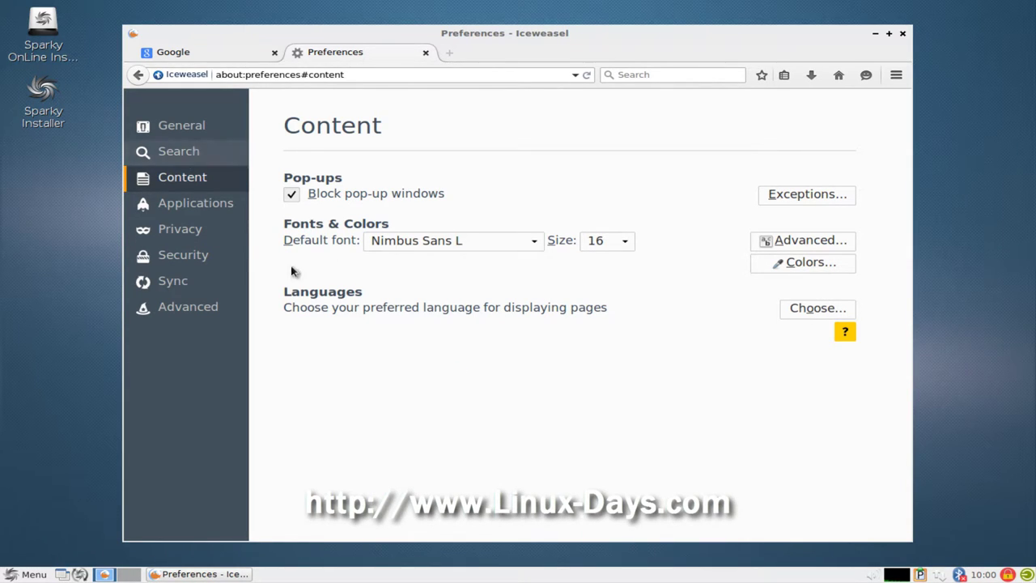
Add Korean [ko] to the preferred languages for displaying web pages and accept the language list.
{"action": "left_click", "coordinate": [823, 315]}
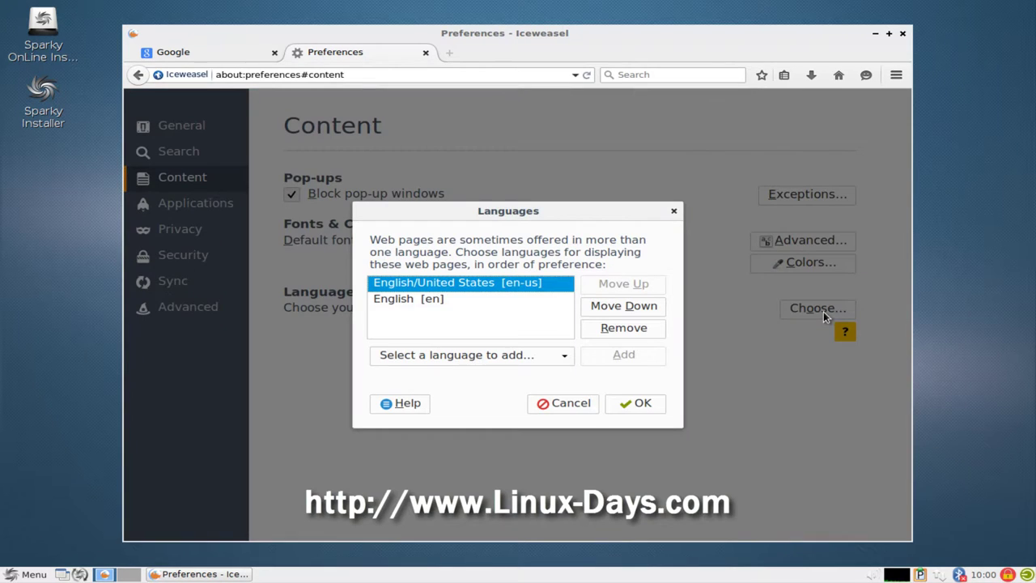
{"action": "left_click", "coordinate": [472, 357]}
{"action": "left_click_drag", "start_coordinate": [568, 254], "coordinate": [577, 300]}
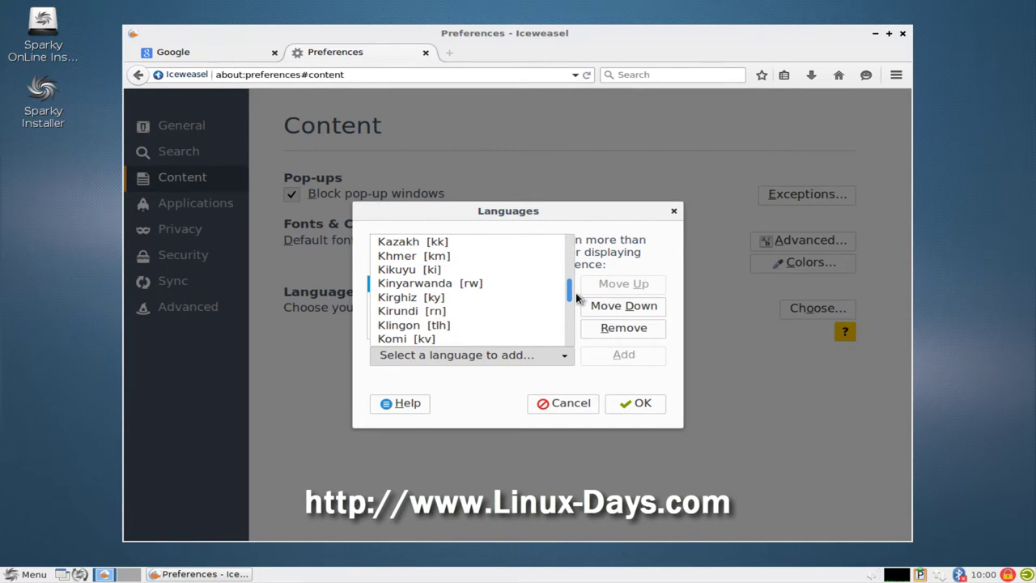
{"action": "left_click", "coordinate": [568, 359]}
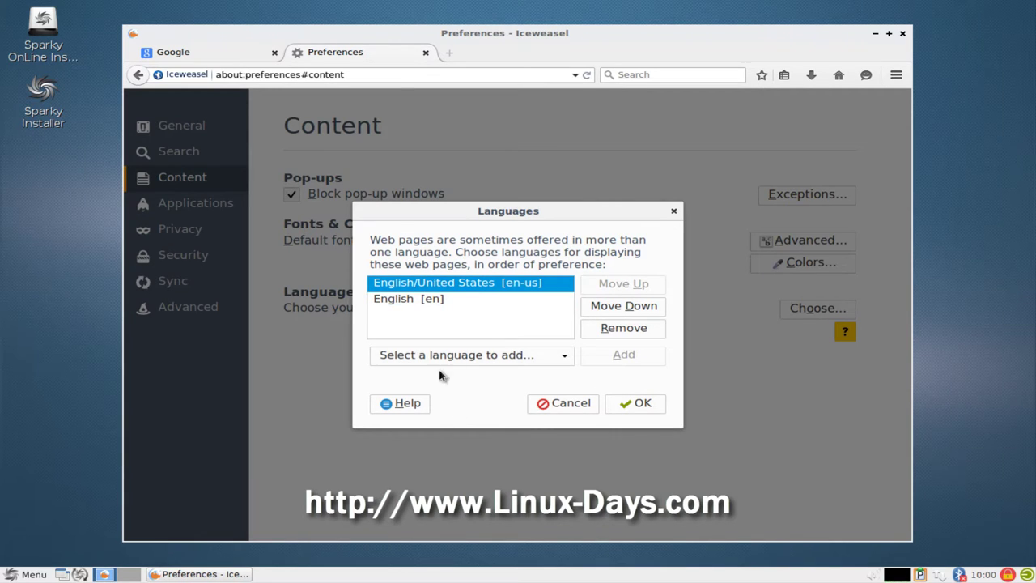
{"action": "left_click", "coordinate": [534, 355]}
{"action": "scroll", "coordinate": [570, 291], "scroll_direction": "down", "scroll_amount": 4}
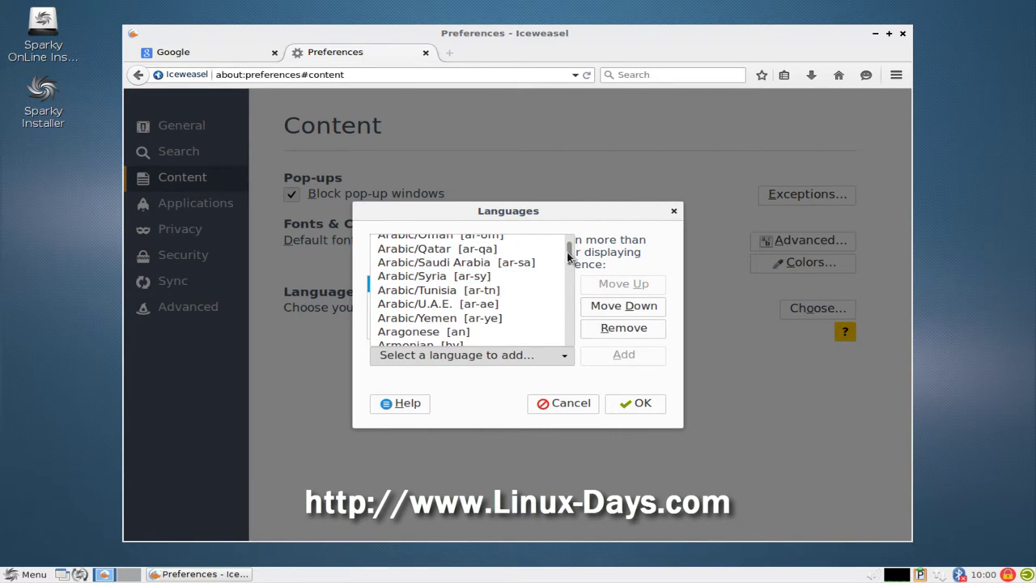
{"action": "left_click_drag", "start_coordinate": [569, 257], "coordinate": [571, 300]}
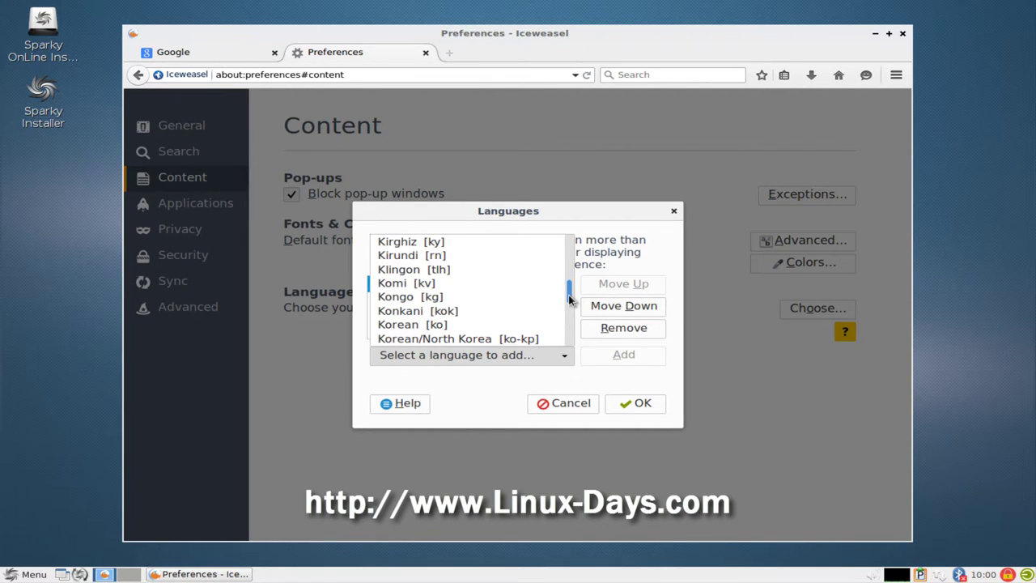
{"action": "left_click", "coordinate": [416, 324]}
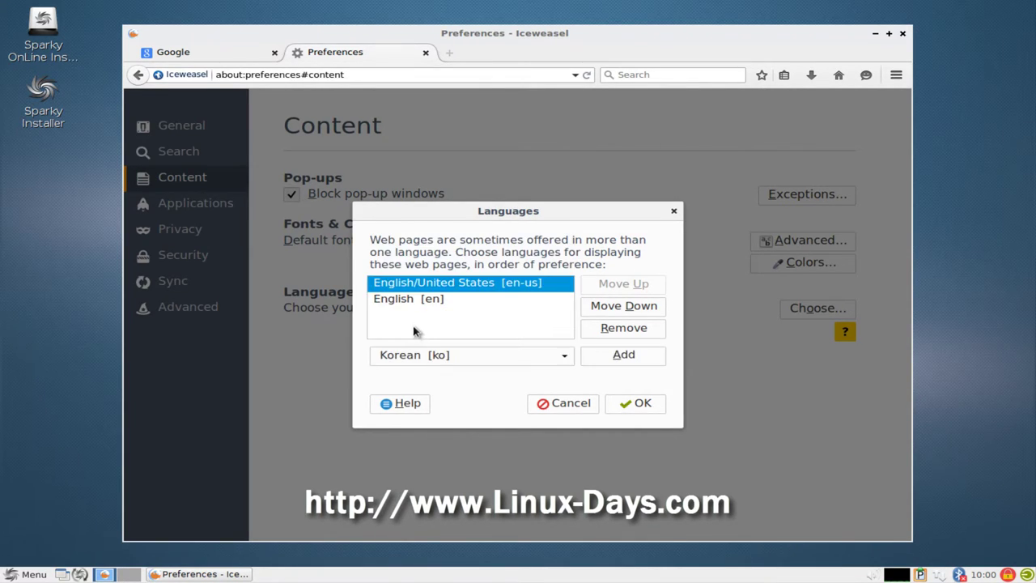
{"action": "left_click", "coordinate": [633, 356]}
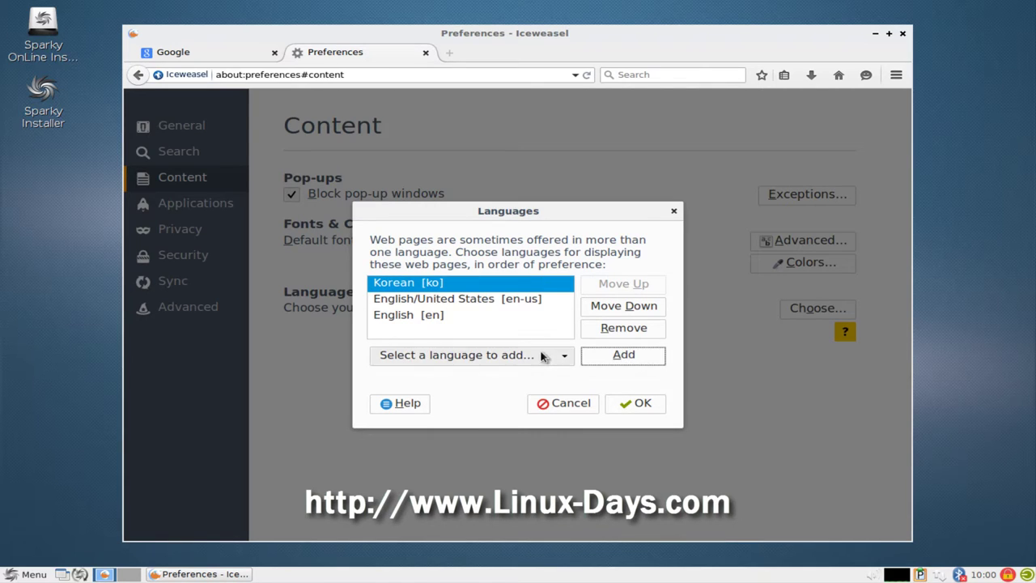
{"action": "left_click", "coordinate": [635, 402]}
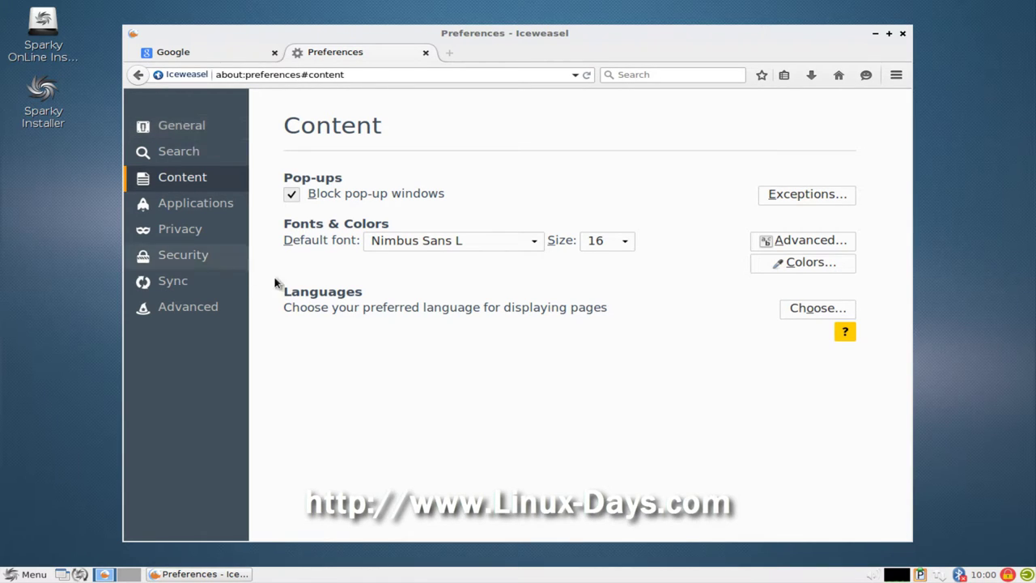
Return to the open Google page and reload it to check how its text displays.
{"action": "left_click", "coordinate": [176, 127]}
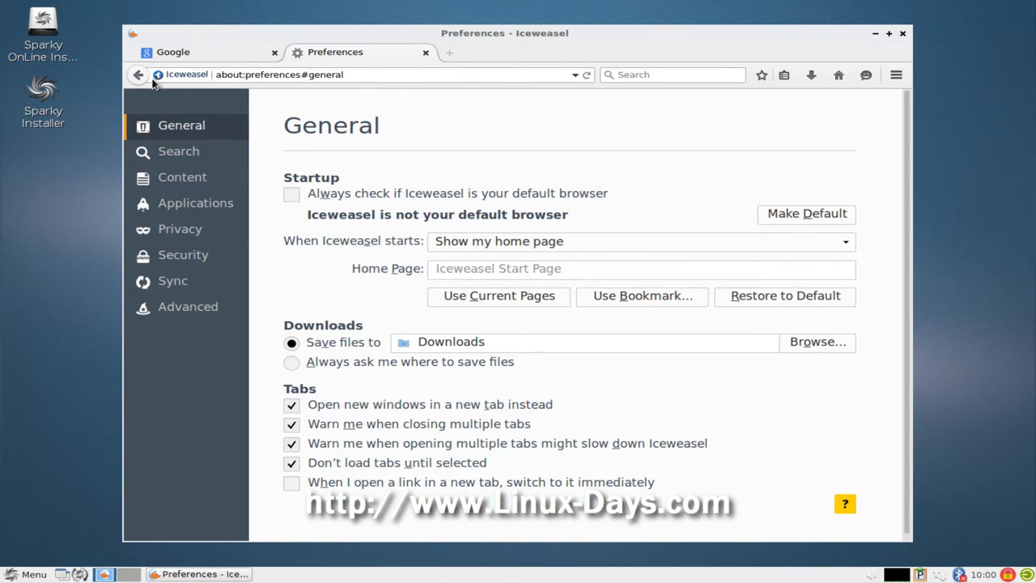
{"action": "left_click", "coordinate": [209, 59]}
{"action": "right_click", "coordinate": [227, 191]}
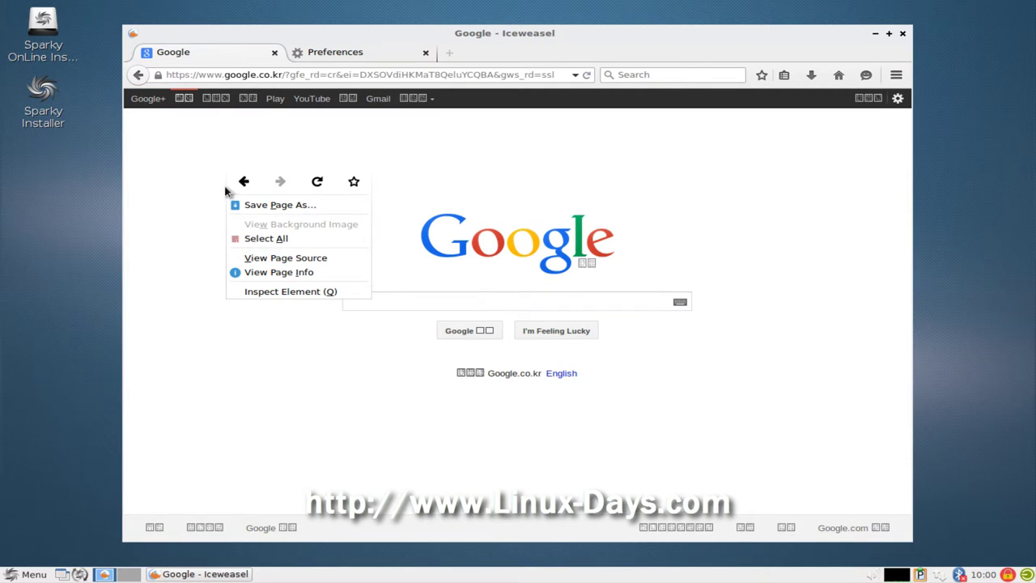
{"action": "left_click", "coordinate": [276, 327]}
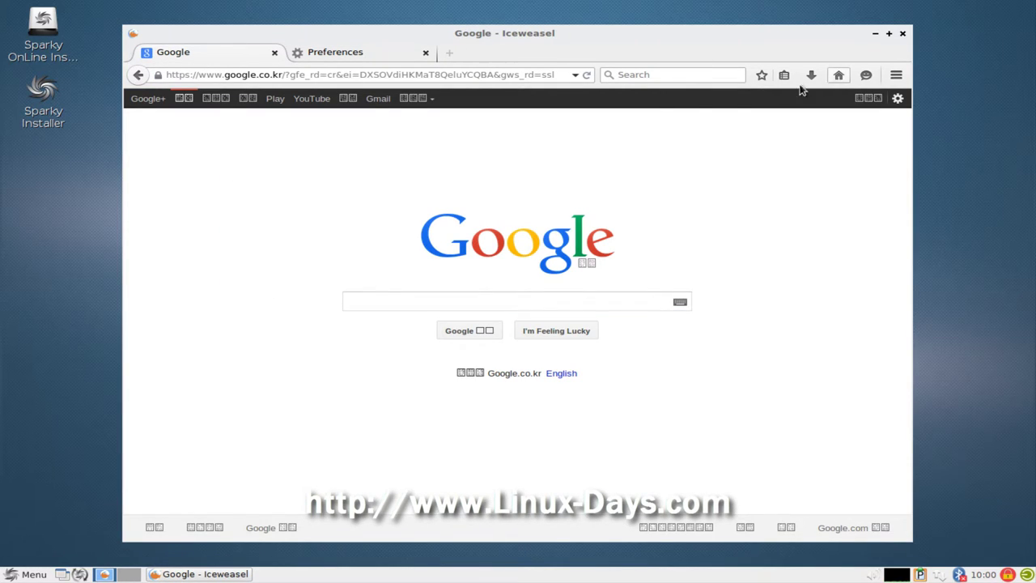
{"action": "left_click", "coordinate": [587, 75]}
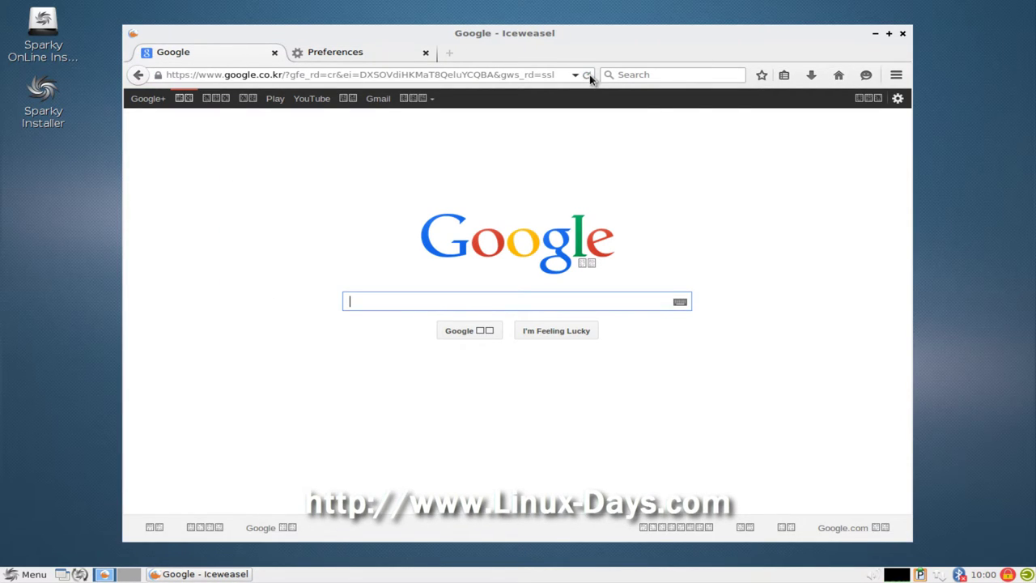
{"action": "left_click", "coordinate": [343, 403]}
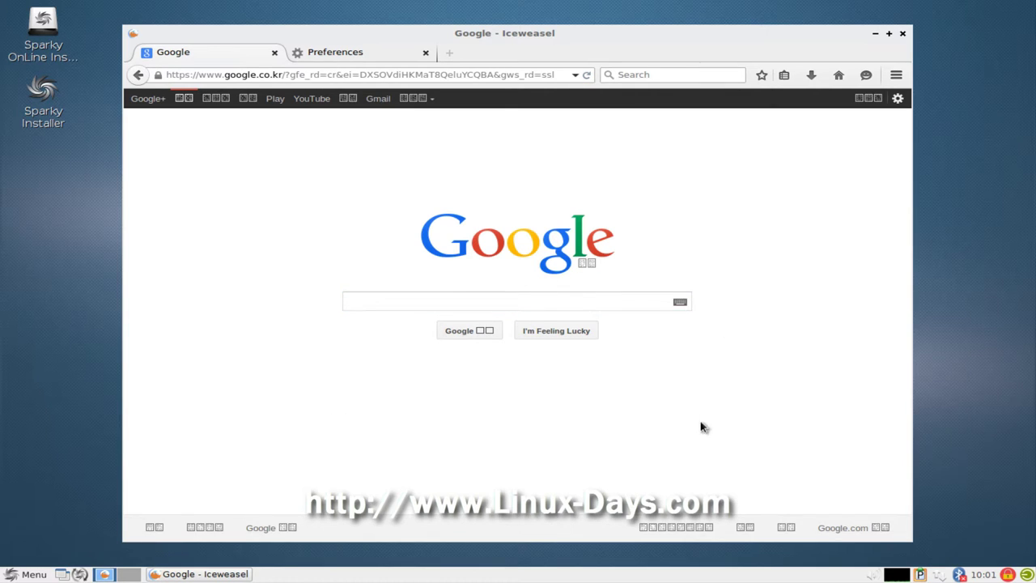
{"action": "left_click", "coordinate": [488, 335]}
Look through the Advanced, Applications and General preferences without changing anything, and return to the Google page.
{"action": "left_click", "coordinate": [354, 54]}
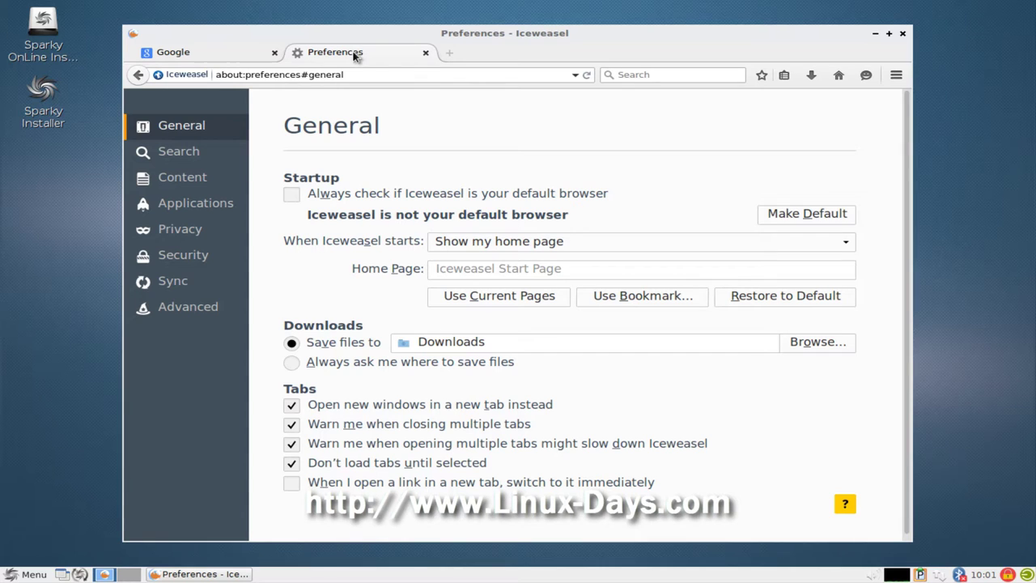
{"action": "left_click", "coordinate": [197, 308]}
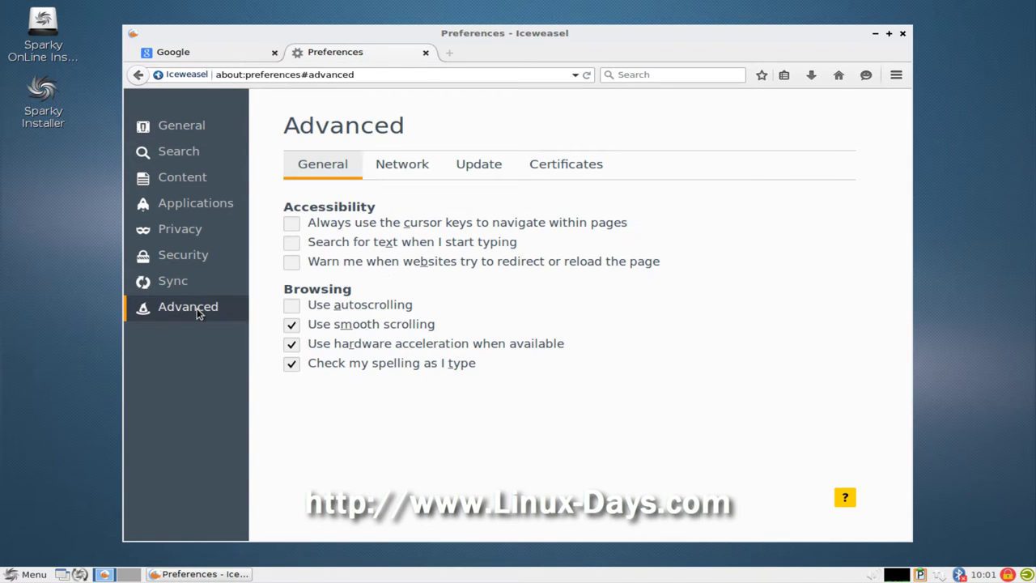
{"action": "left_click", "coordinate": [193, 203]}
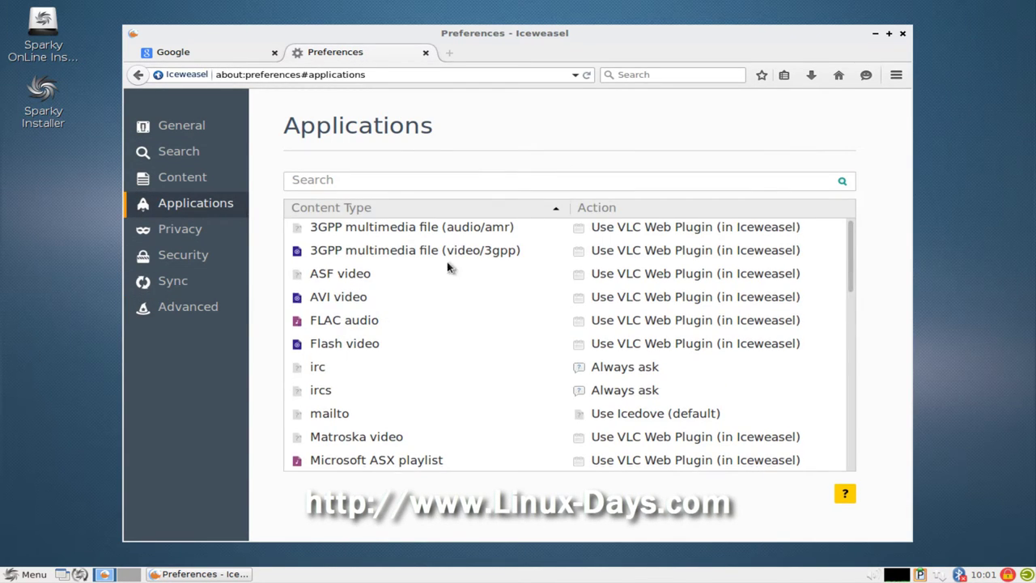
{"action": "scroll", "coordinate": [478, 303], "scroll_direction": "down", "scroll_amount": 5}
{"action": "scroll", "coordinate": [478, 303], "scroll_direction": "down", "scroll_amount": 4}
{"action": "left_click", "coordinate": [192, 130]}
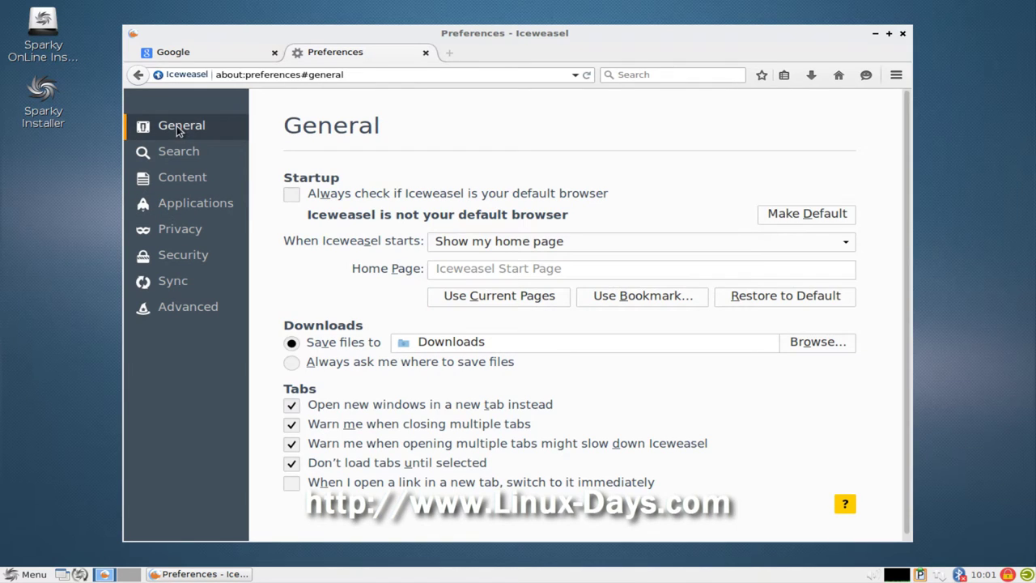
{"action": "left_click", "coordinate": [173, 55]}
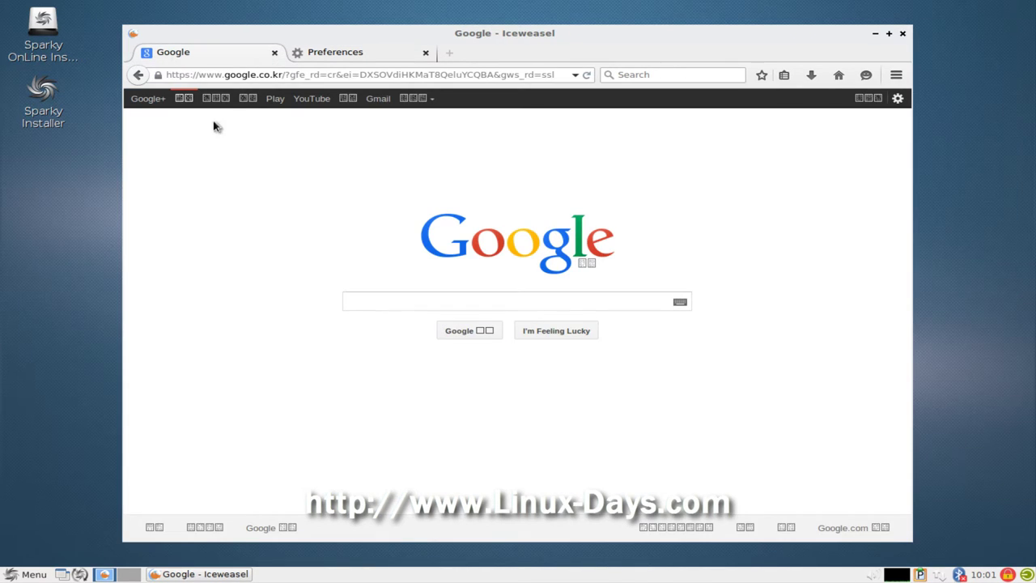
Reload the Google page and close the browser together with both open tabs.
{"action": "right_click", "coordinate": [202, 170]}
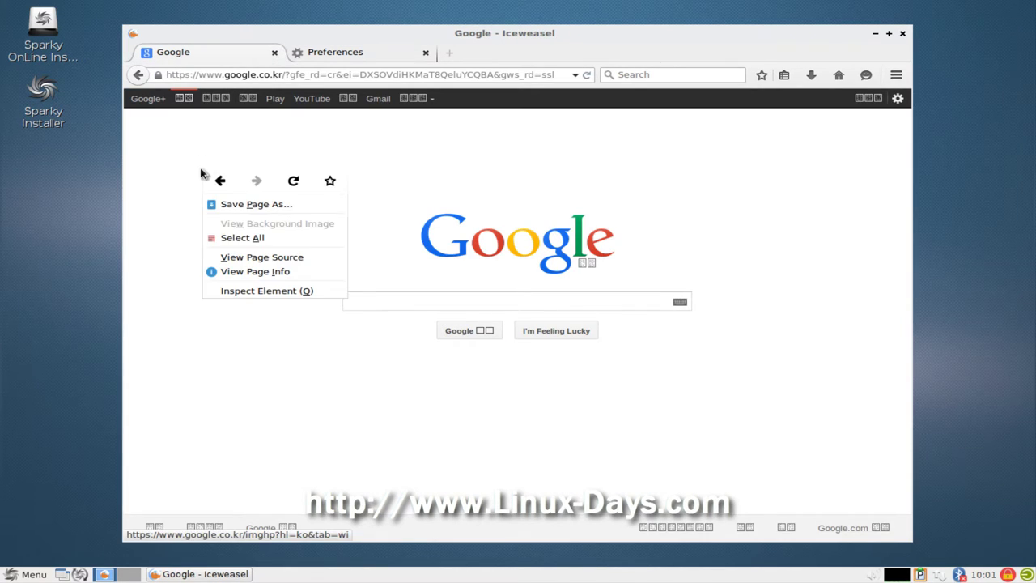
{"action": "left_click", "coordinate": [462, 185]}
{"action": "left_click", "coordinate": [587, 75]}
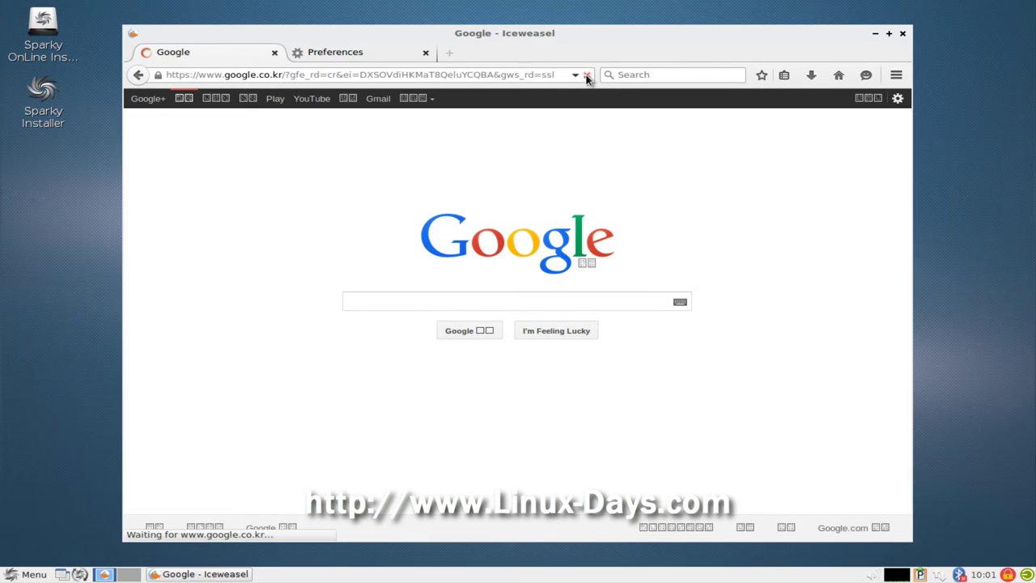
{"action": "left_click", "coordinate": [903, 34]}
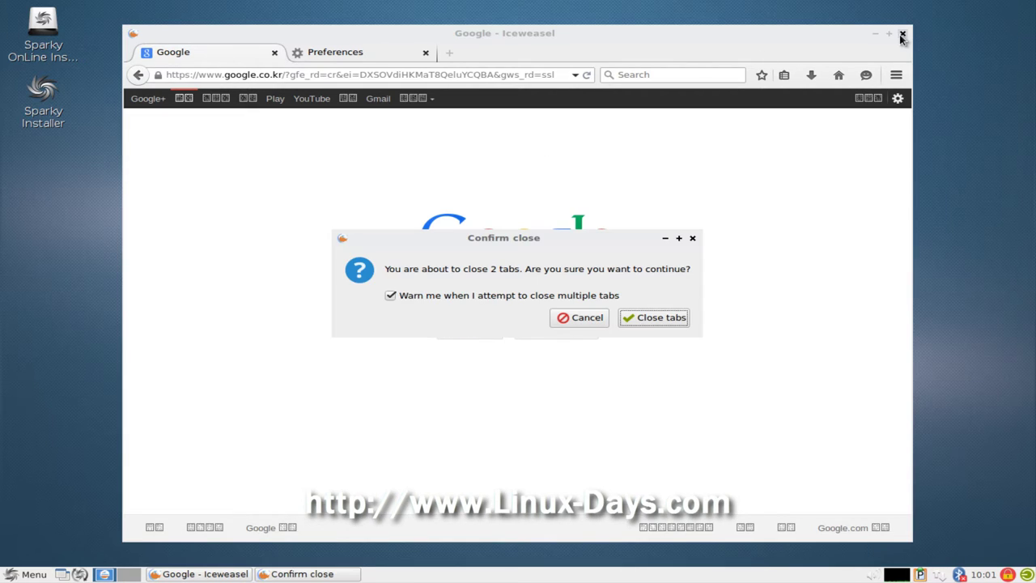
{"action": "left_click", "coordinate": [667, 318]}
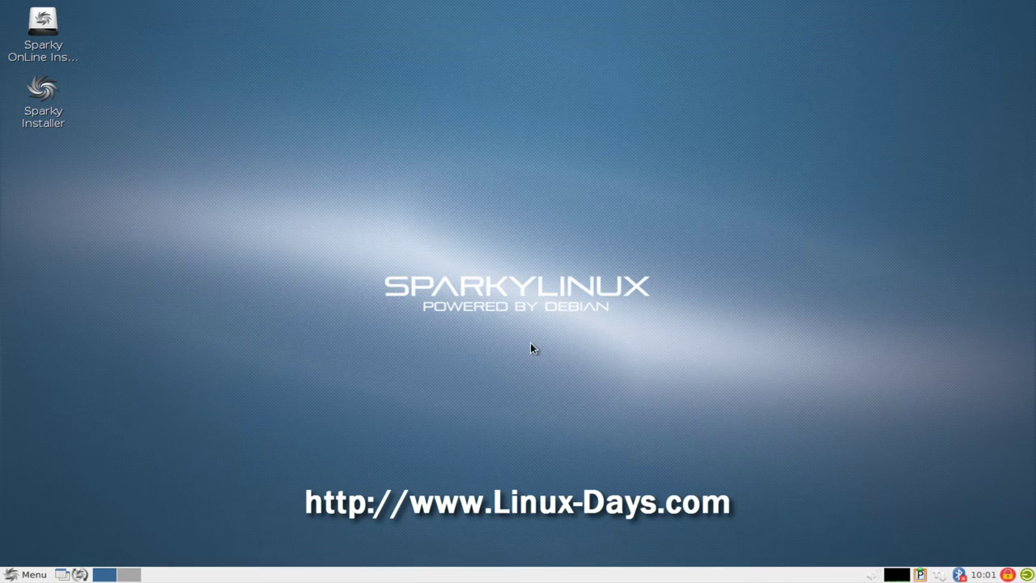
Relaunch the Iceweasel browser and open naver.com to check how its Korean text displays.
{"action": "left_click", "coordinate": [25, 574]}
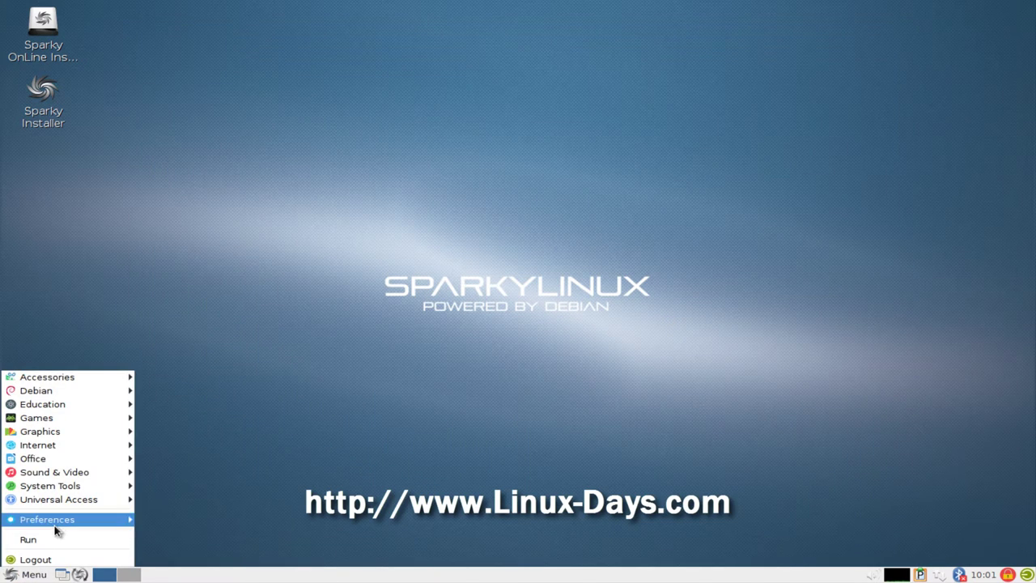
{"action": "mouse_move", "coordinate": [70, 446]}
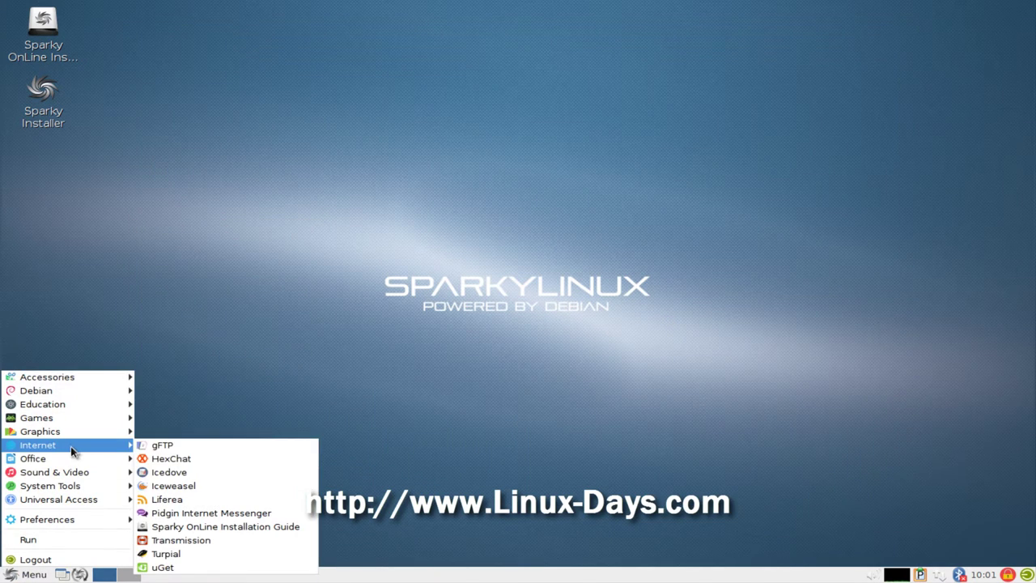
{"action": "left_click", "coordinate": [174, 486]}
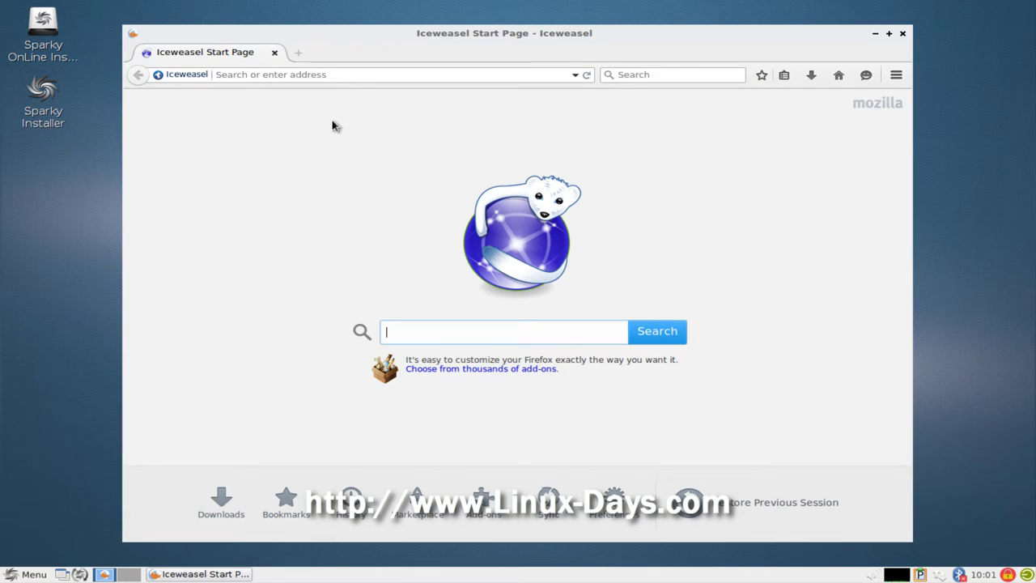
{"action": "left_click", "coordinate": [339, 74]}
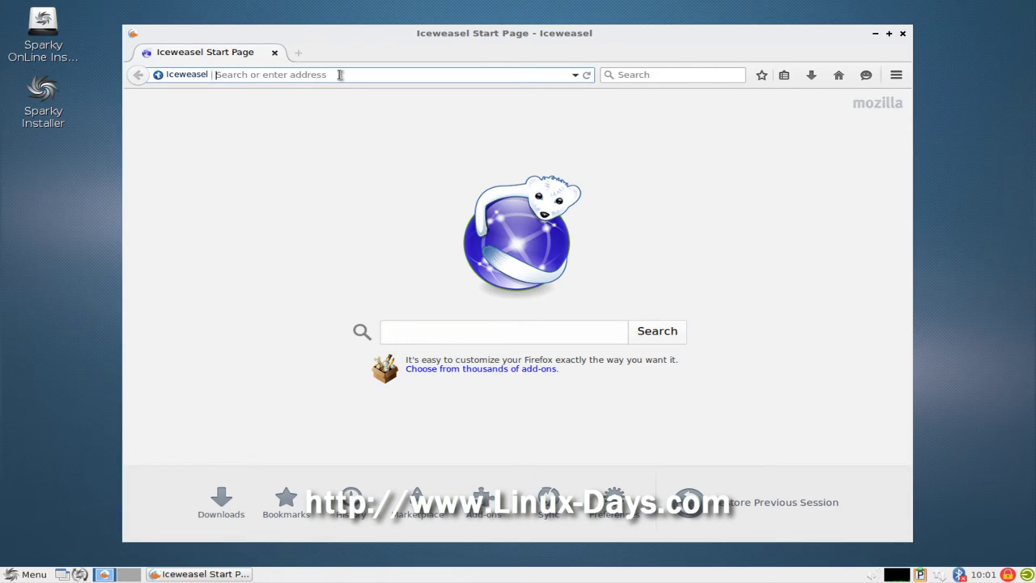
{"action": "type", "text": "naver.com/"}
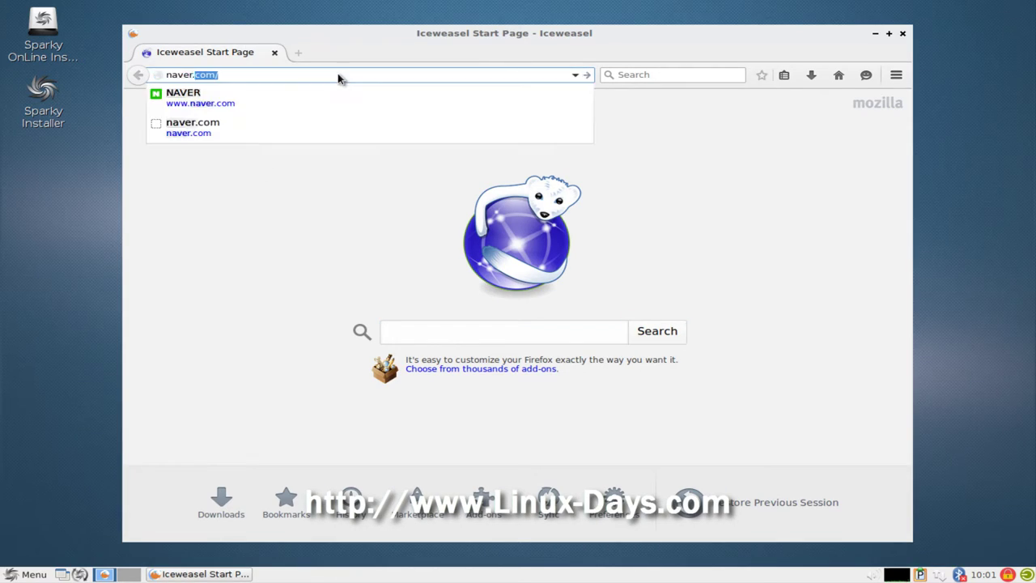
{"action": "key", "text": "Return"}
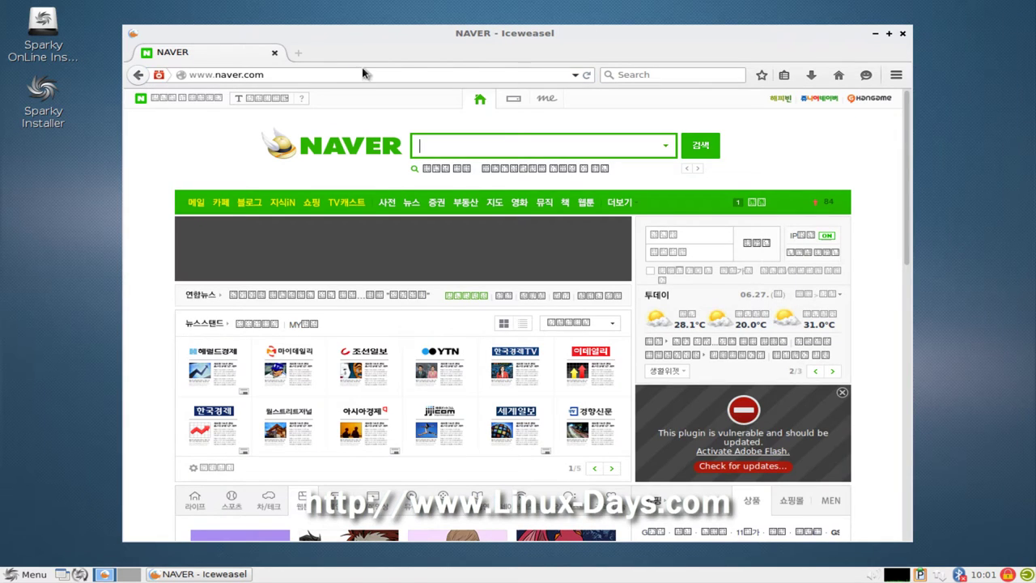
{"action": "right_click", "coordinate": [856, 156]}
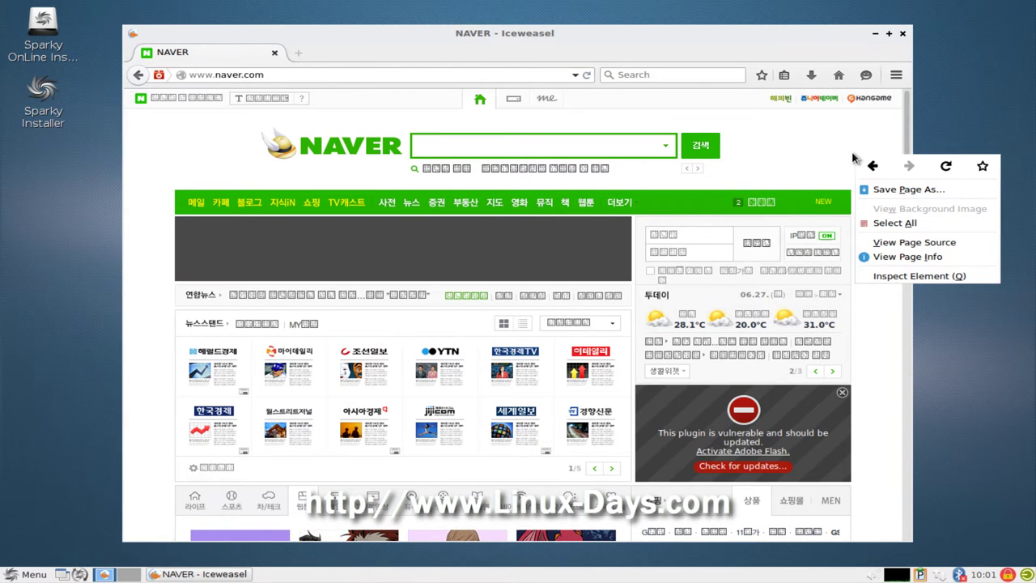
{"action": "left_click", "coordinate": [913, 279]}
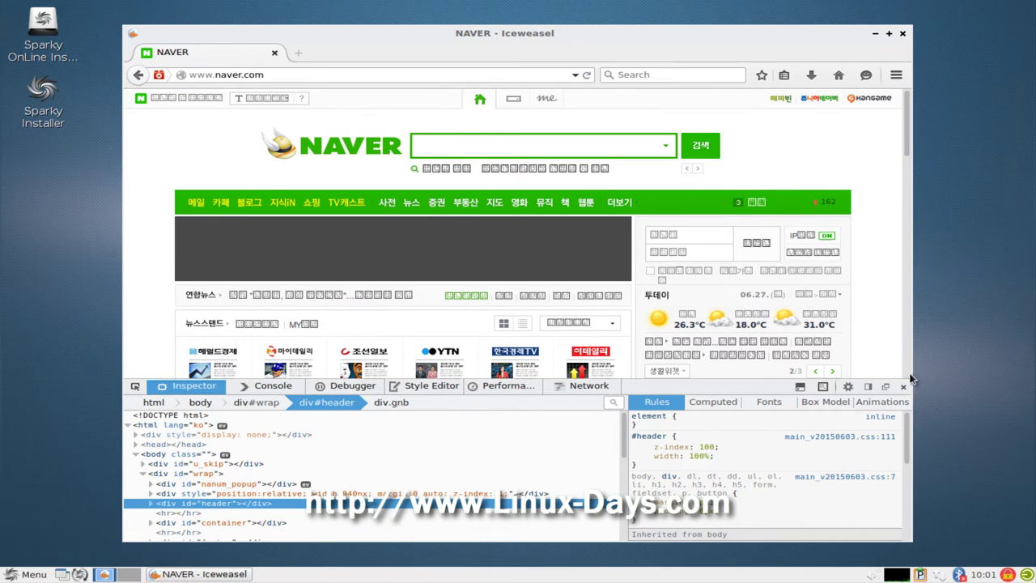
{"action": "left_click", "coordinate": [902, 386]}
Review the Search and Content preferences, including the preferred language list, without changing anything, and close the browser with all its tabs.
{"action": "left_click", "coordinate": [896, 76]}
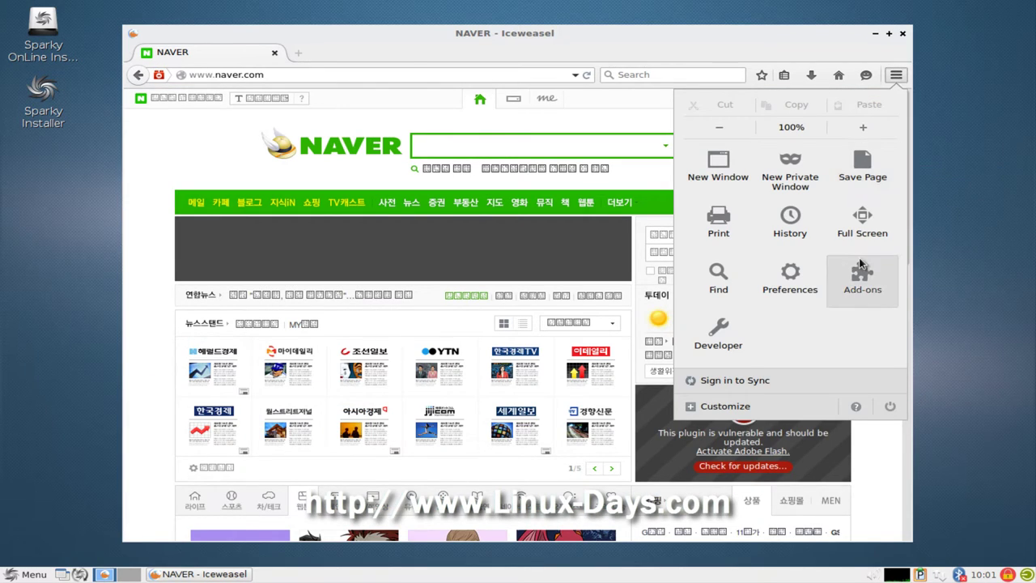
{"action": "left_click", "coordinate": [790, 275]}
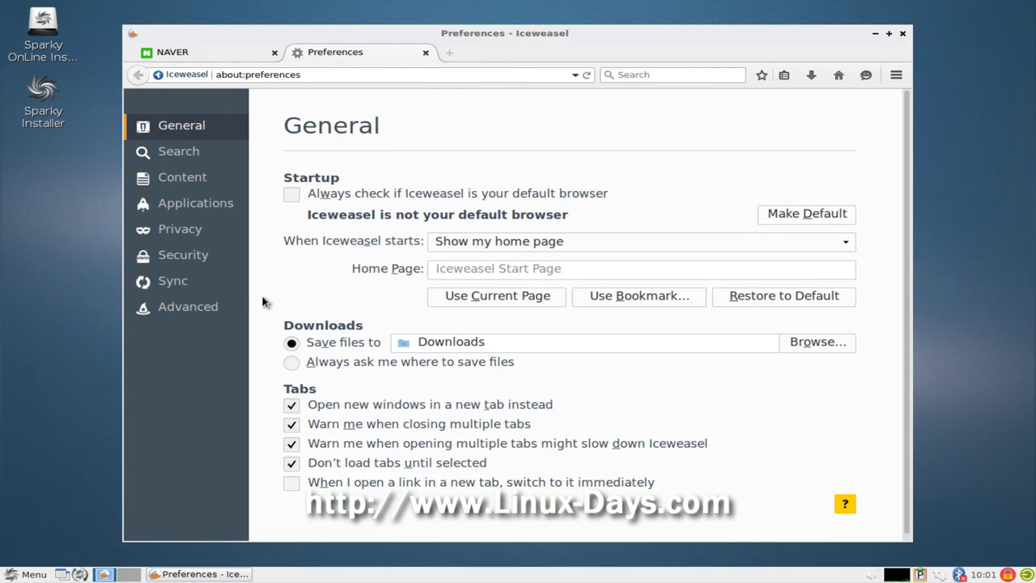
{"action": "left_click", "coordinate": [191, 153]}
{"action": "scroll", "coordinate": [574, 424], "scroll_direction": "down", "scroll_amount": 1}
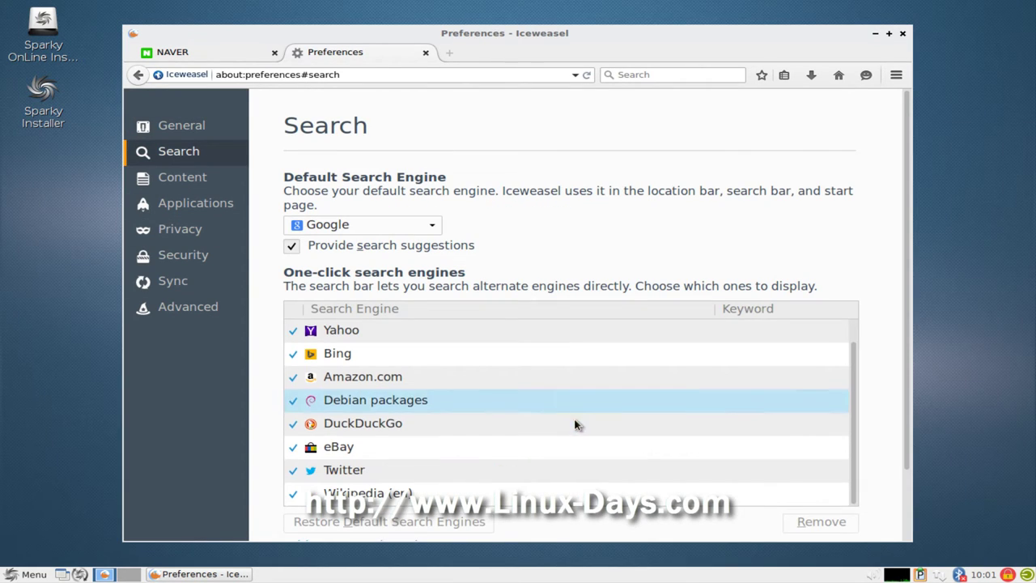
{"action": "left_click", "coordinate": [180, 179]}
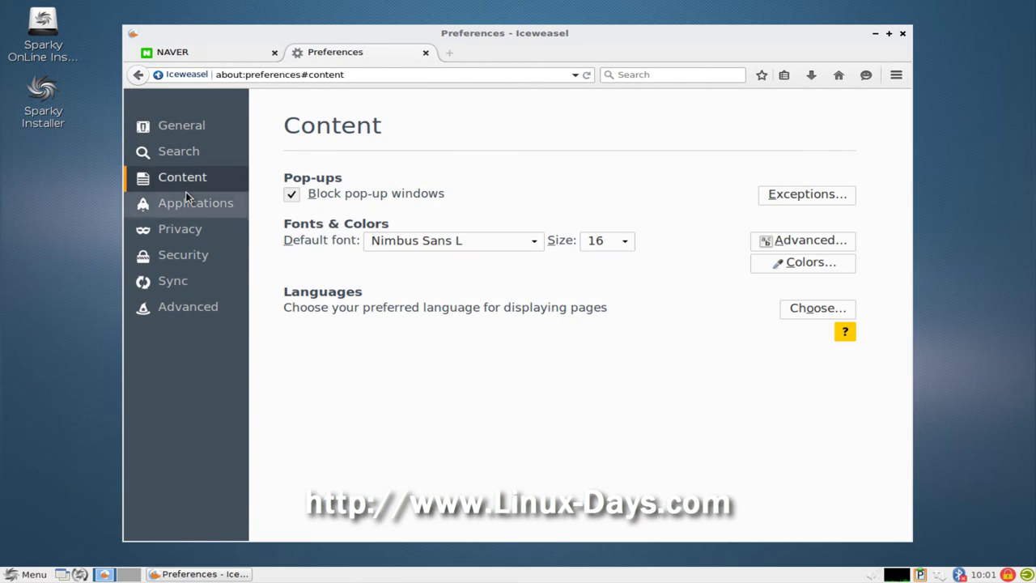
{"action": "left_click", "coordinate": [813, 310]}
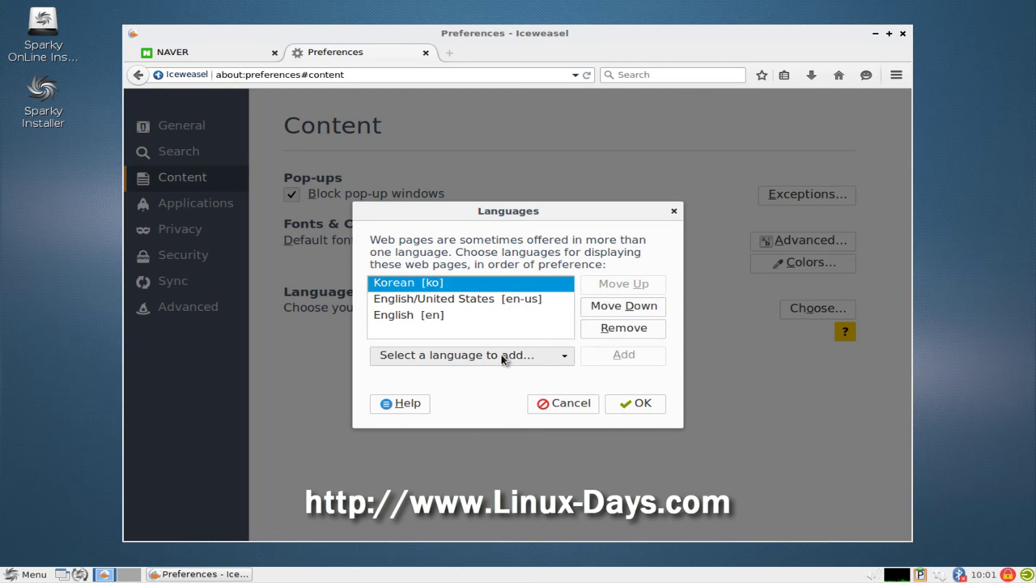
{"action": "left_click", "coordinate": [636, 405]}
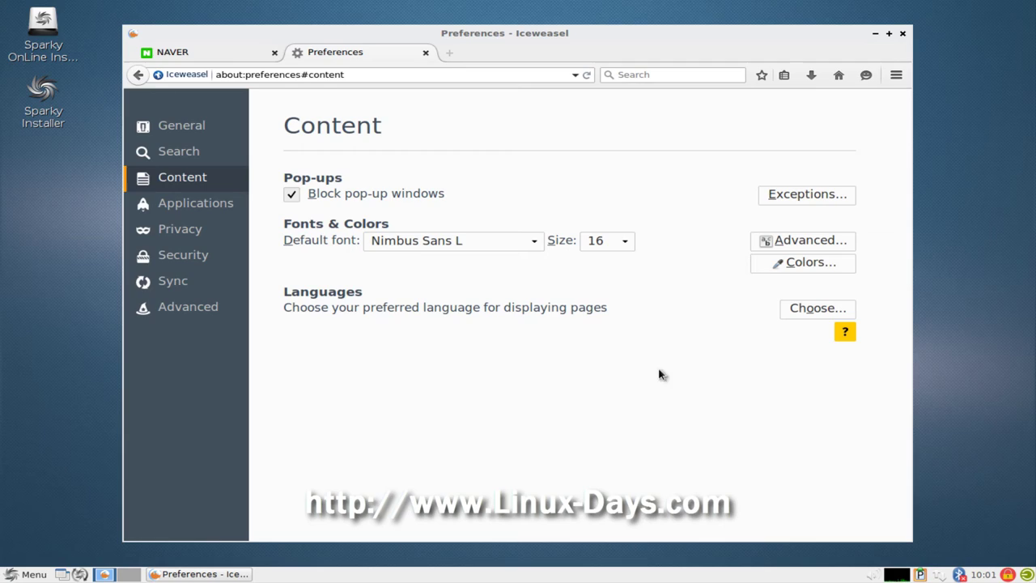
{"action": "left_click", "coordinate": [902, 34]}
{"action": "left_click", "coordinate": [662, 321]}
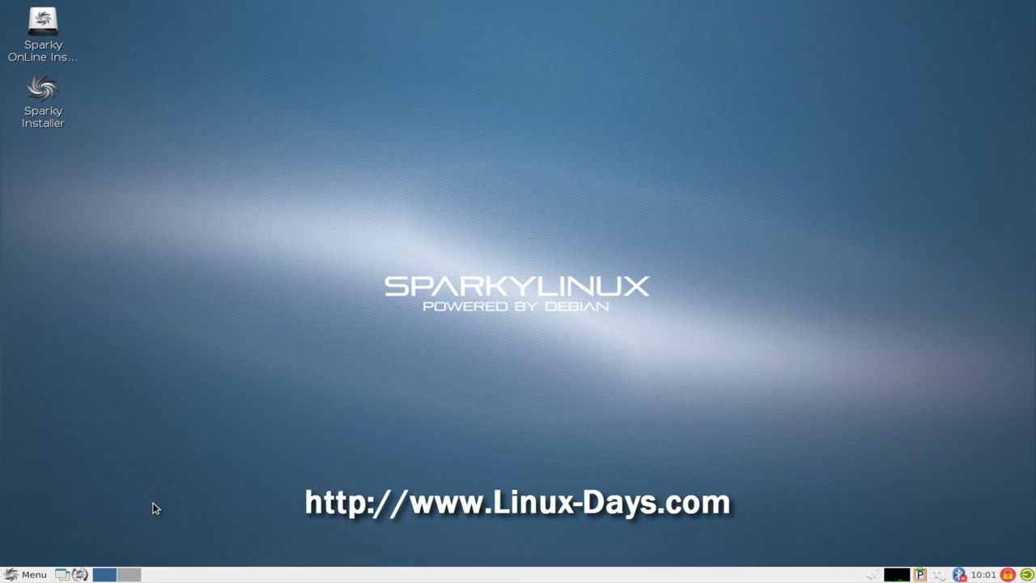
Look through the installed application categories, including System Tools, Education and the Debian screen saver entries.
{"action": "left_click", "coordinate": [37, 575]}
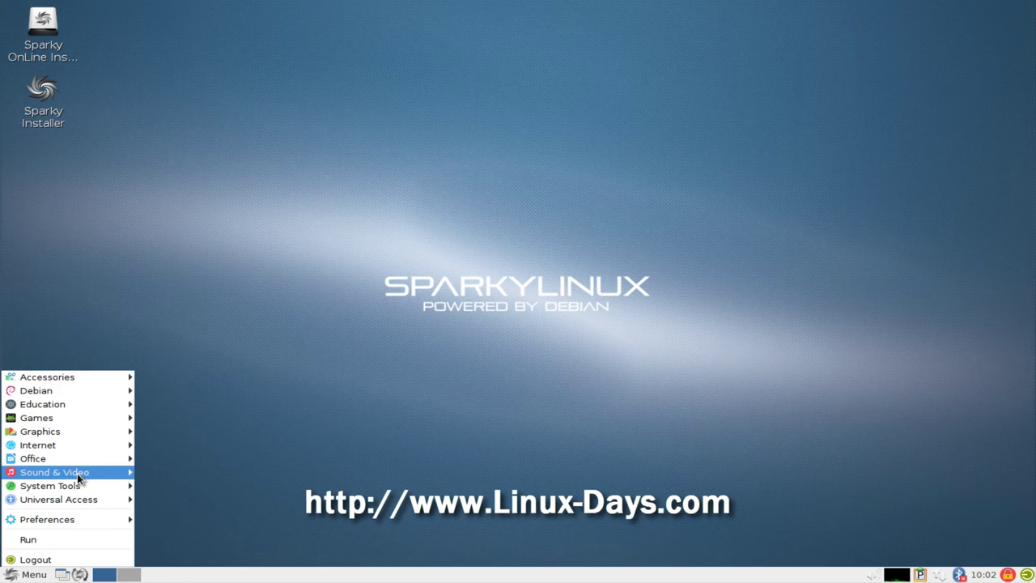
{"action": "mouse_move", "coordinate": [84, 464]}
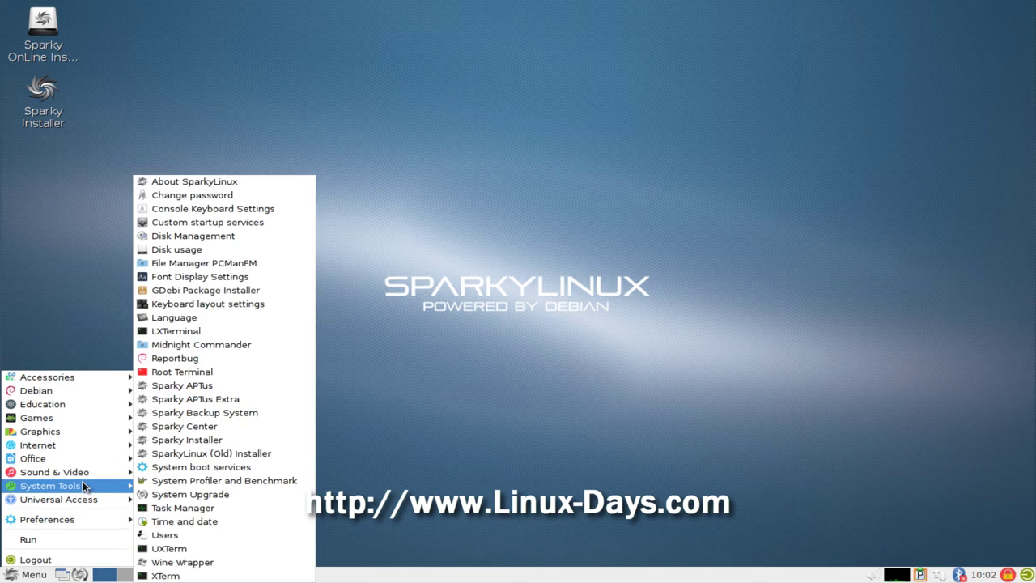
{"action": "mouse_move", "coordinate": [90, 499]}
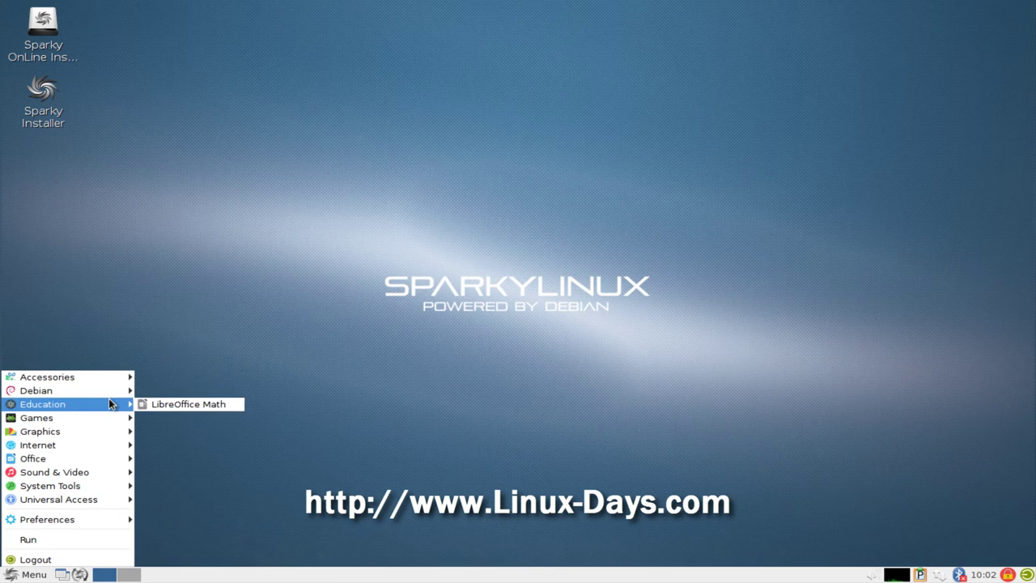
{"action": "mouse_move", "coordinate": [110, 390]}
{"action": "mouse_move", "coordinate": [169, 394]}
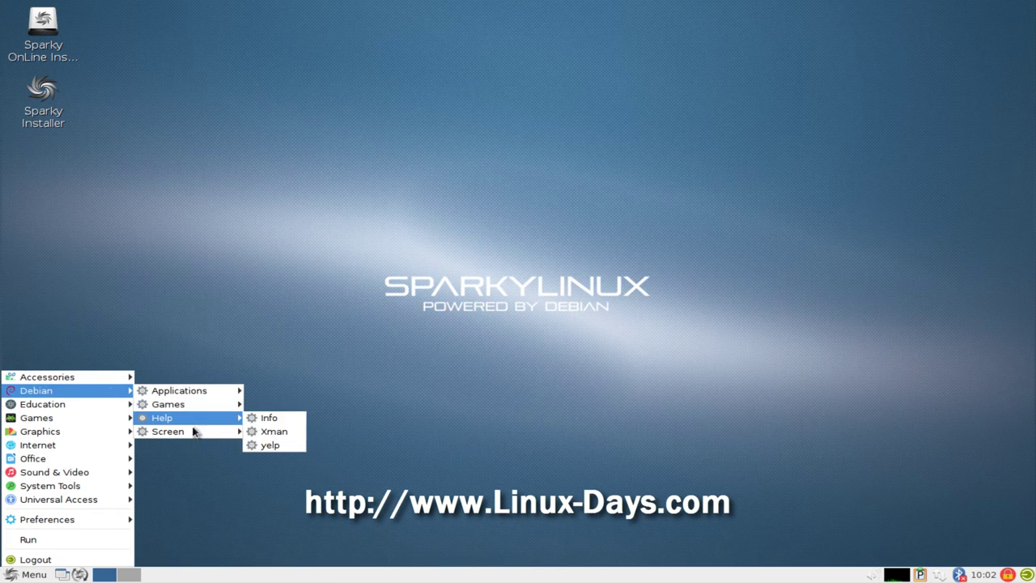
{"action": "mouse_move", "coordinate": [203, 431]}
{"action": "mouse_move", "coordinate": [283, 444]}
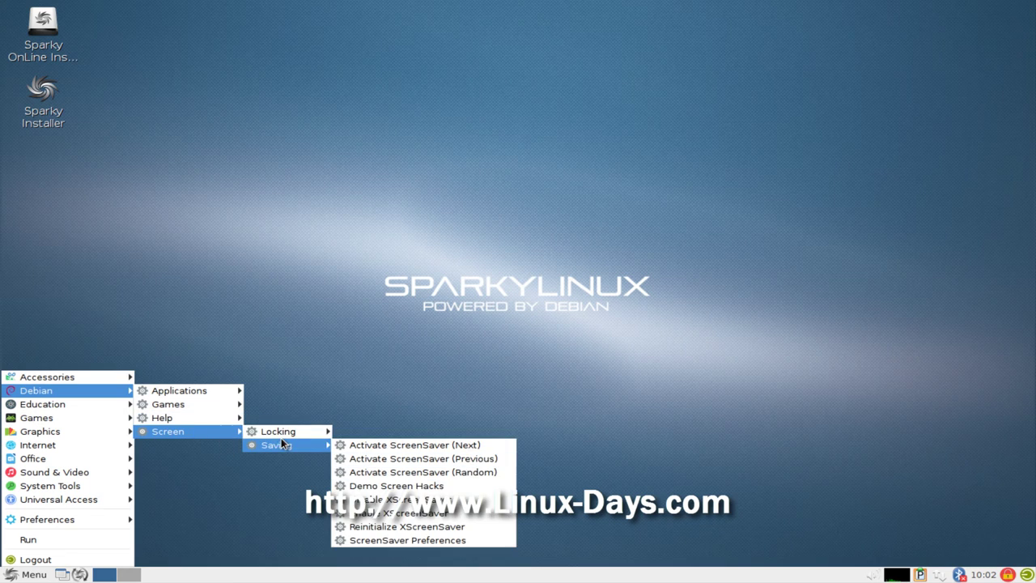
Open the session exit options and choose to log out of the LXDE session.
{"action": "left_click", "coordinate": [42, 561]}
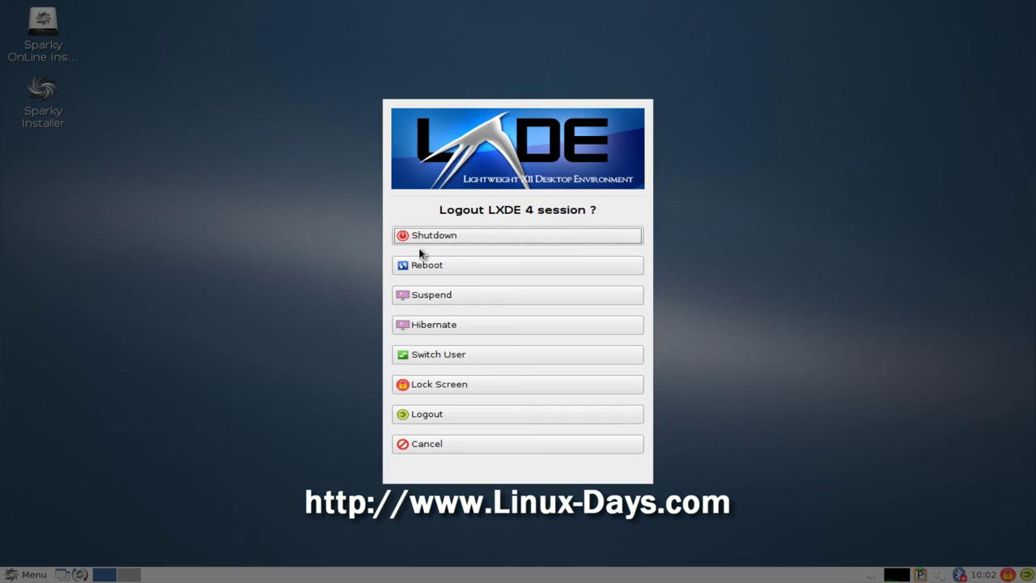
{"action": "left_click", "coordinate": [442, 416]}
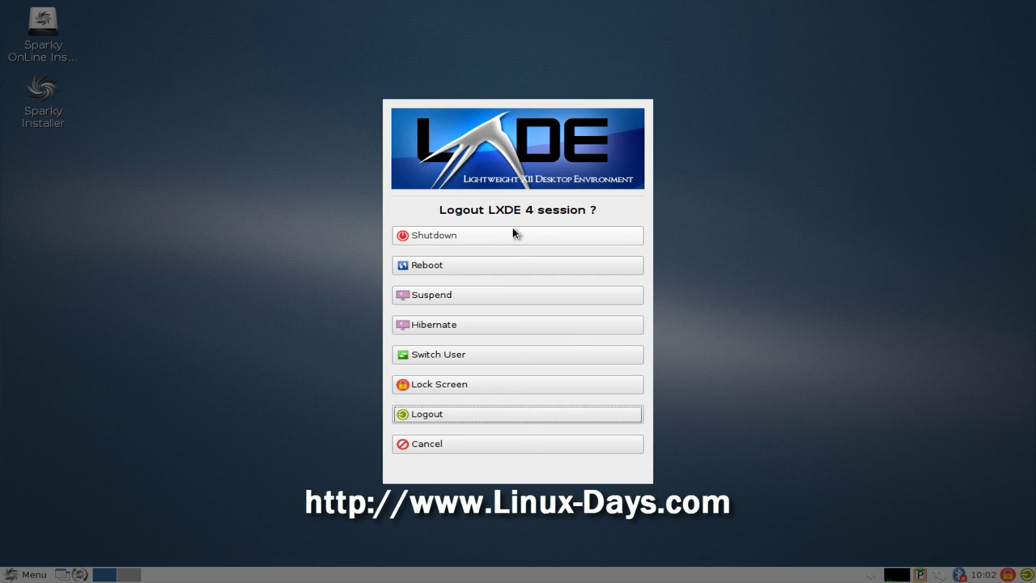